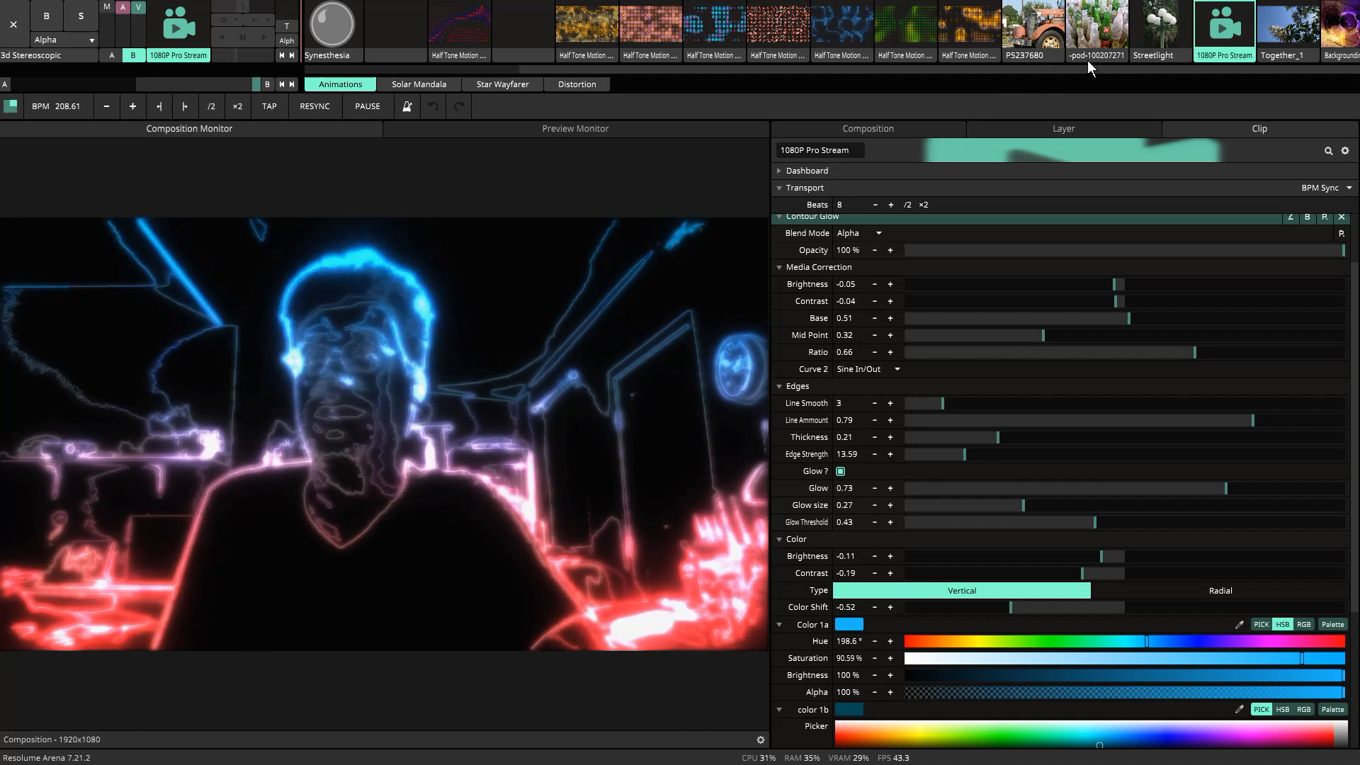
Step: Preview the Contour Glow effect on the tractor, bottle, Together_1 and picture 172 clips, and return to the 1080P Pro Stream clip
{"action": "left_click", "coordinate": [1032, 33]}
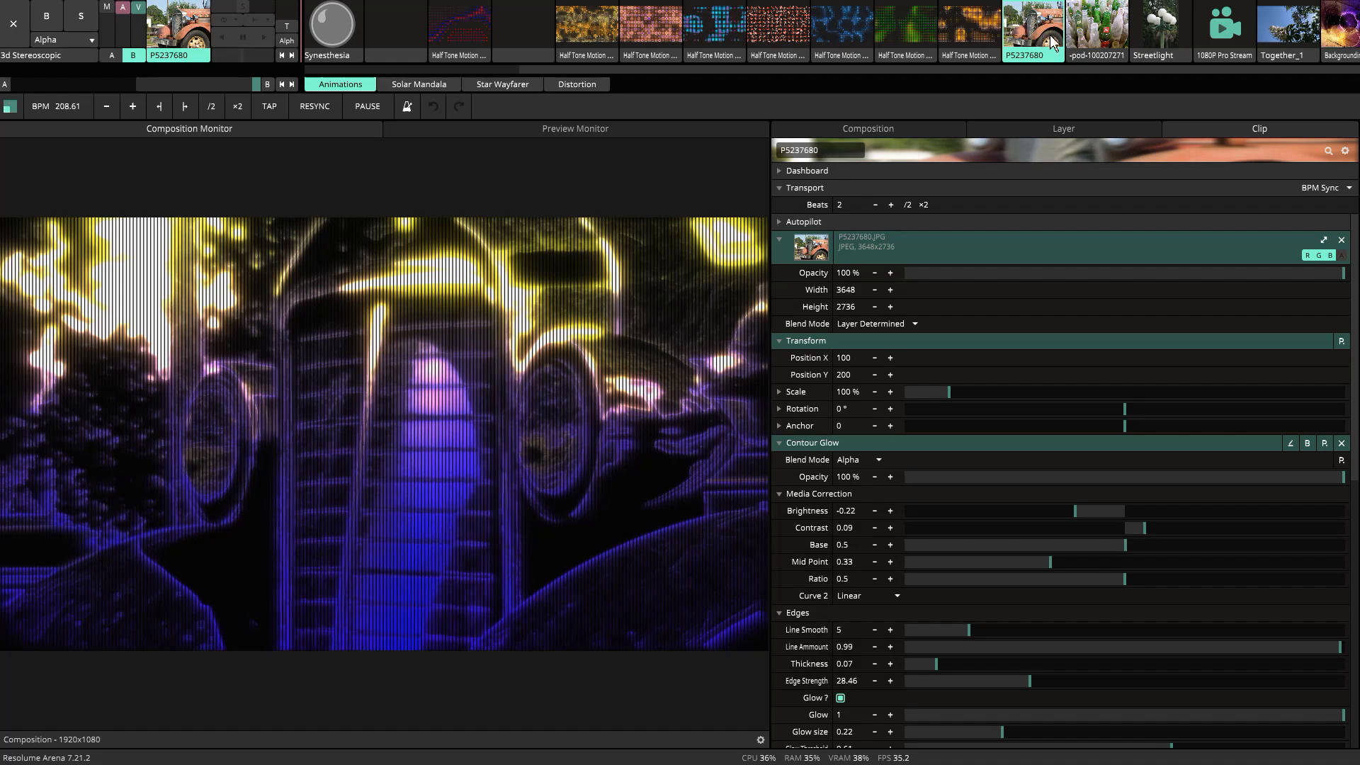
{"action": "left_click", "coordinate": [1099, 33]}
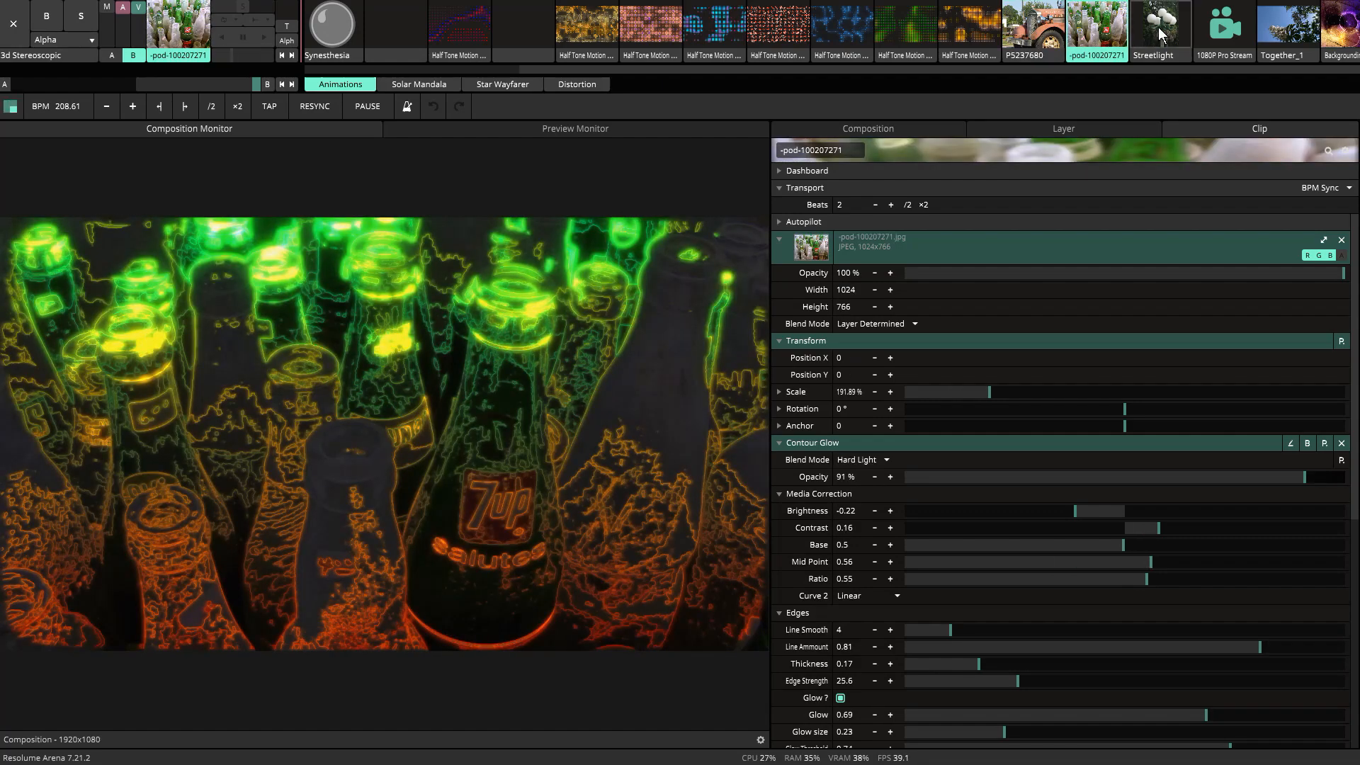
{"action": "left_click", "coordinate": [1289, 31]}
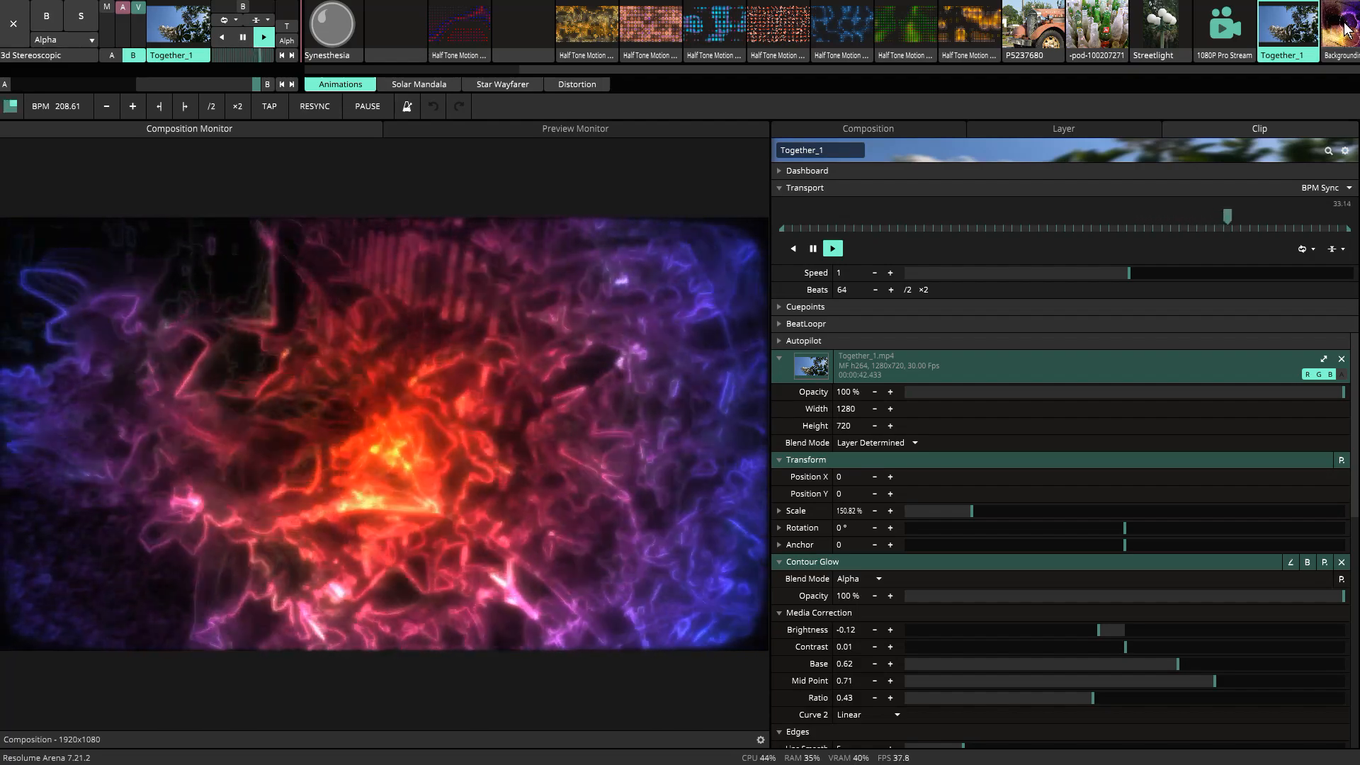
{"action": "left_click", "coordinate": [1346, 30]}
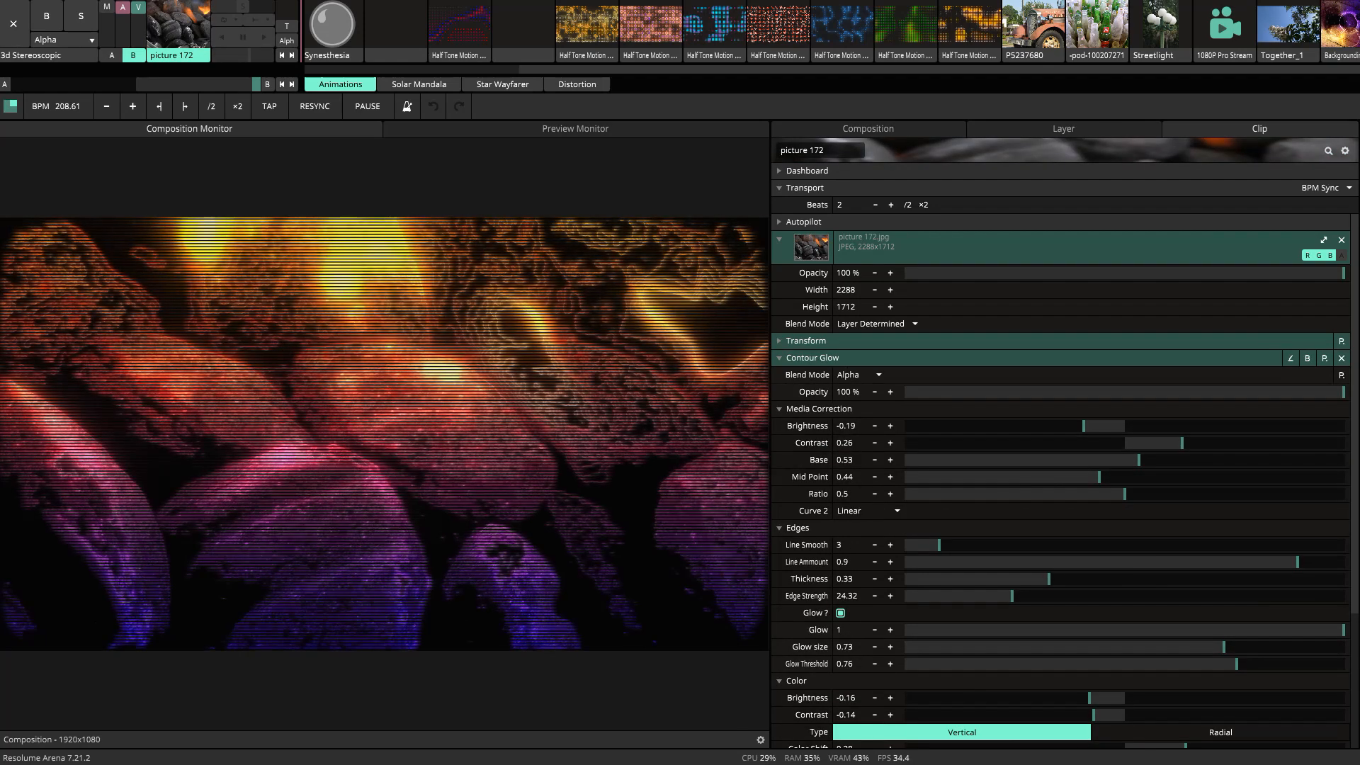
{"action": "left_click", "coordinate": [1232, 29]}
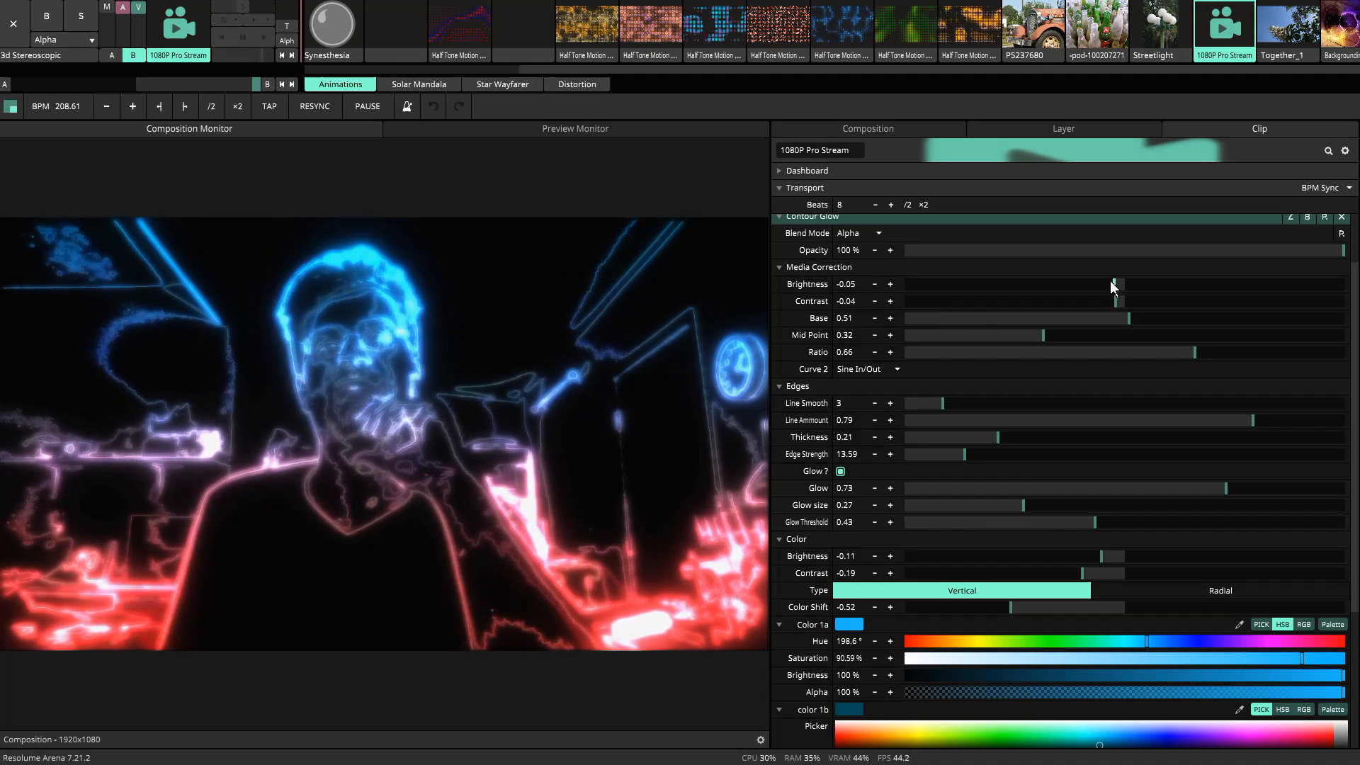
Step: Set the stream's Media Correction to brightness 0.19, contrast -0.22, base 0.47, mid point 0.33 and ratio 0.59
{"action": "mouse_move", "coordinate": [1112, 282]}
{"action": "left_mouse_down"}
{"action": "mouse_move", "coordinate": [1140, 282]}
{"action": "mouse_move", "coordinate": [1080, 285]}
{"action": "mouse_move", "coordinate": [1124, 288]}
{"action": "mouse_move", "coordinate": [1113, 297]}
{"action": "left_mouse_up"}
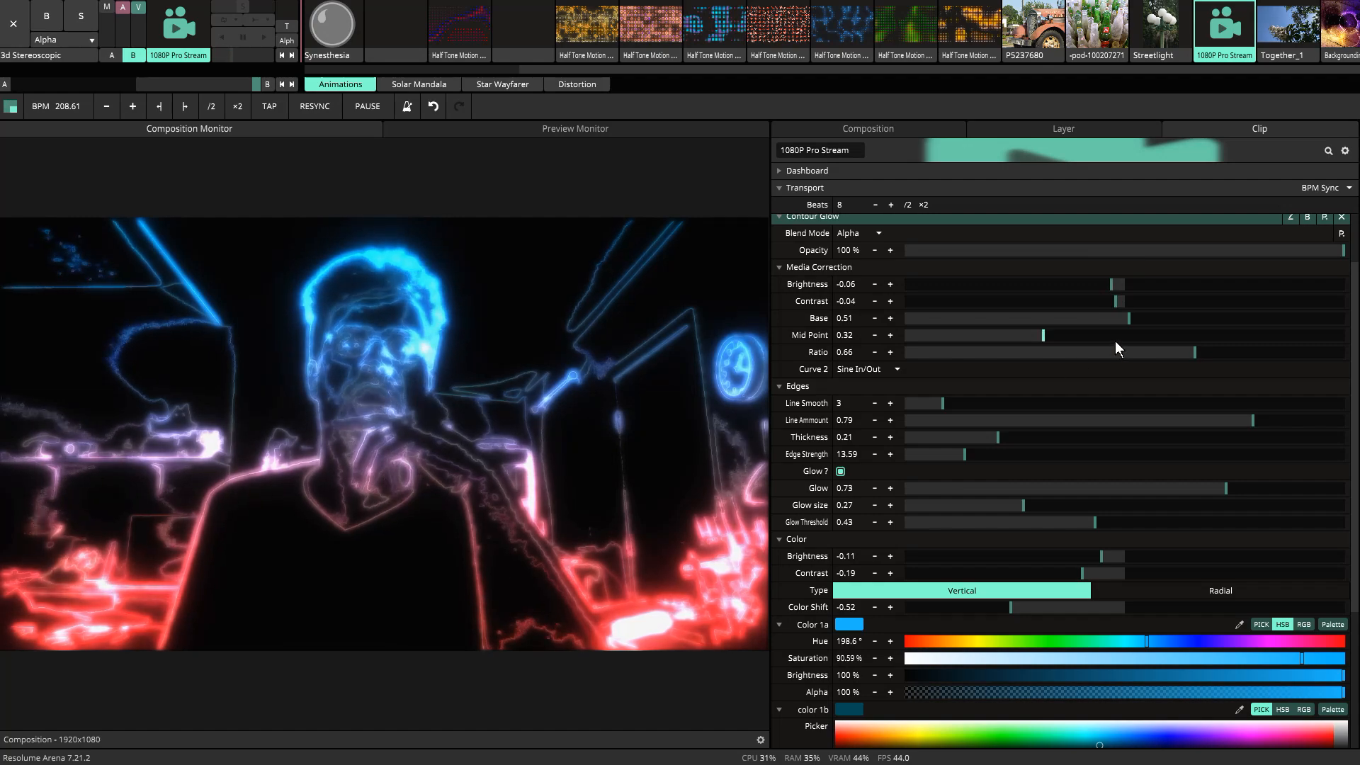
{"action": "left_click_drag", "start_coordinate": [1103, 321], "coordinate": [1049, 339]}
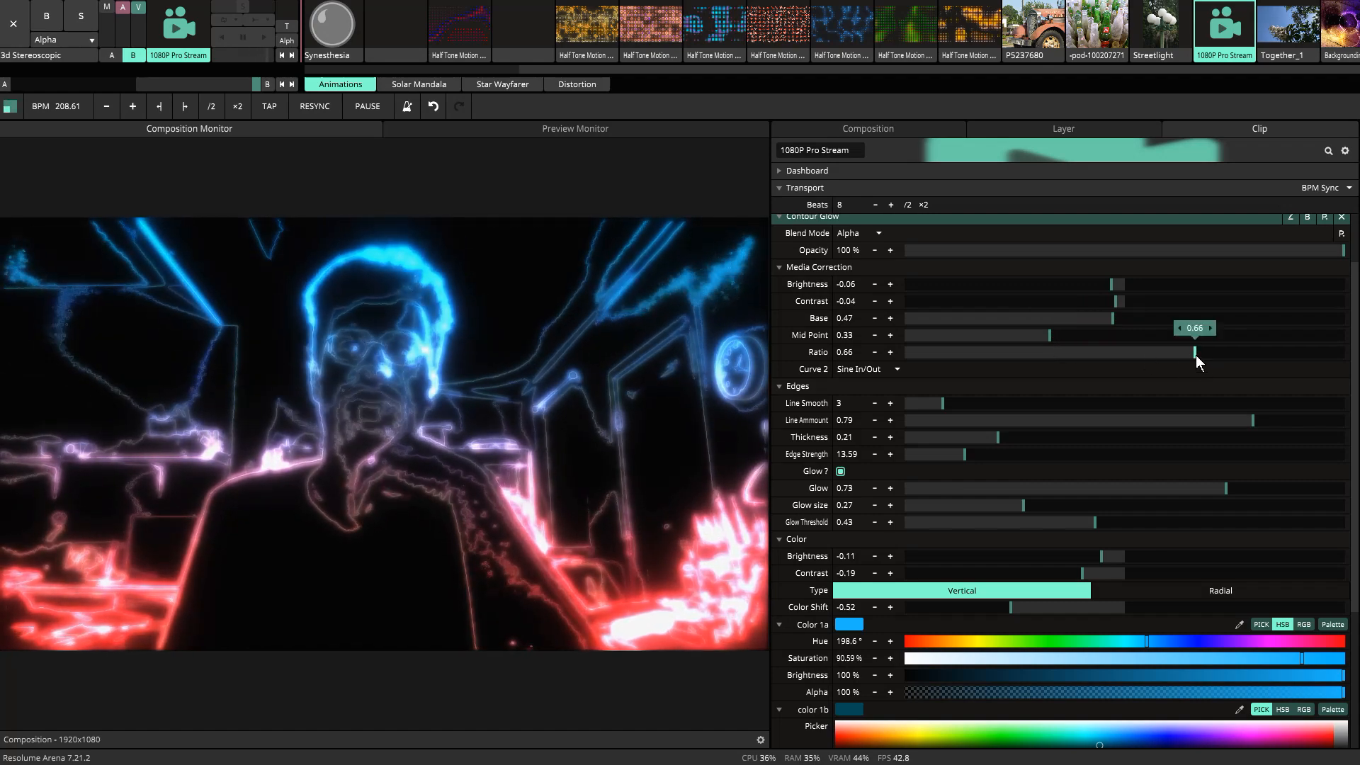
{"action": "left_click_drag", "start_coordinate": [1195, 355], "coordinate": [1159, 364]}
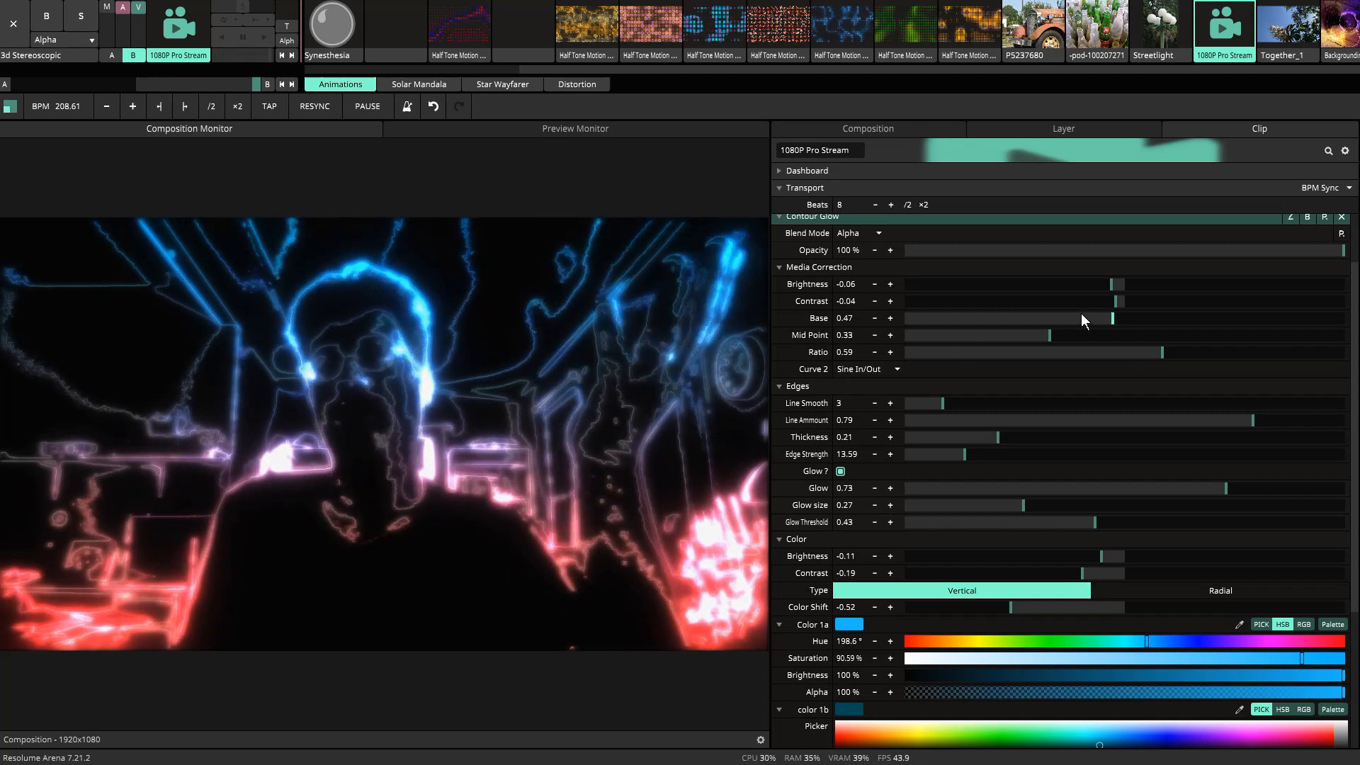
{"action": "left_click_drag", "start_coordinate": [1115, 285], "coordinate": [1069, 315]}
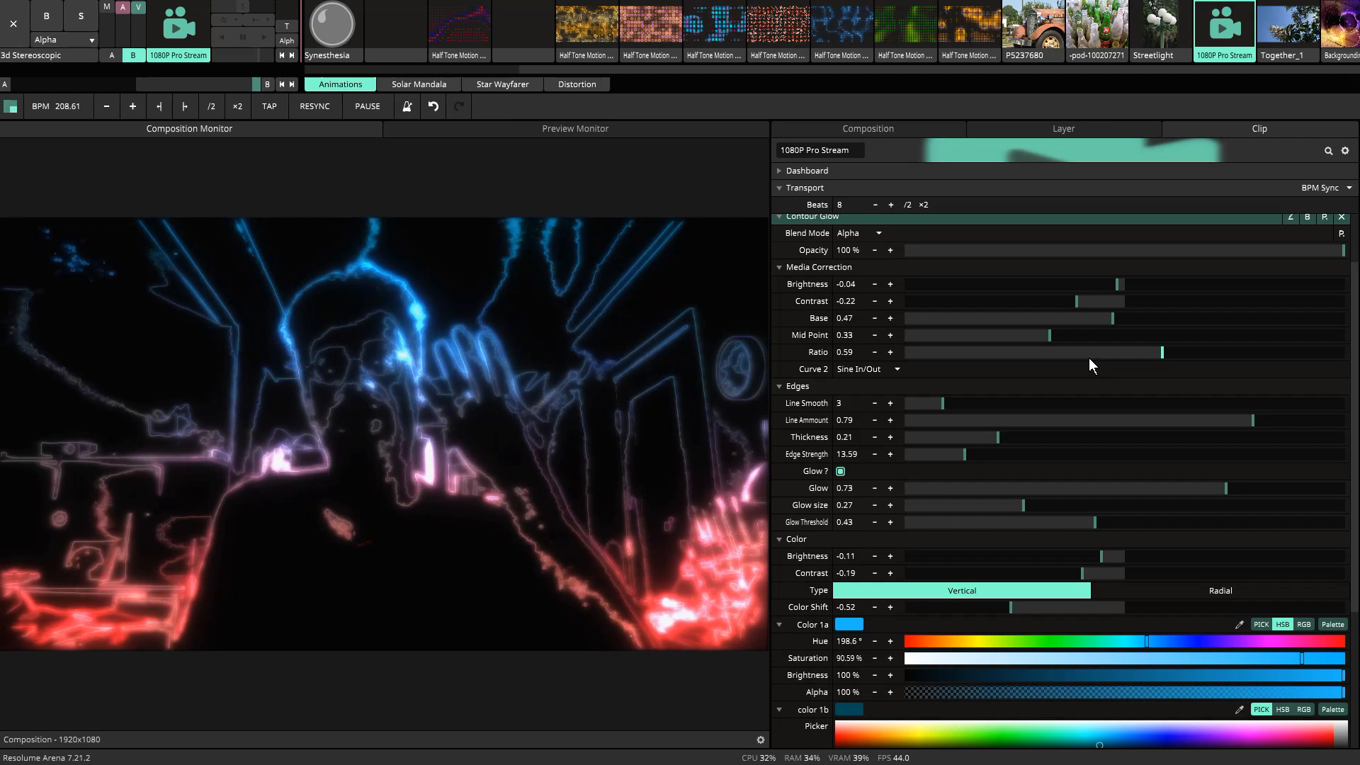
{"action": "mouse_move", "coordinate": [1150, 287]}
{"action": "left_mouse_down"}
{"action": "mouse_move", "coordinate": [1185, 287]}
{"action": "mouse_move", "coordinate": [1089, 291]}
{"action": "mouse_move", "coordinate": [1168, 294]}
{"action": "left_mouse_up"}
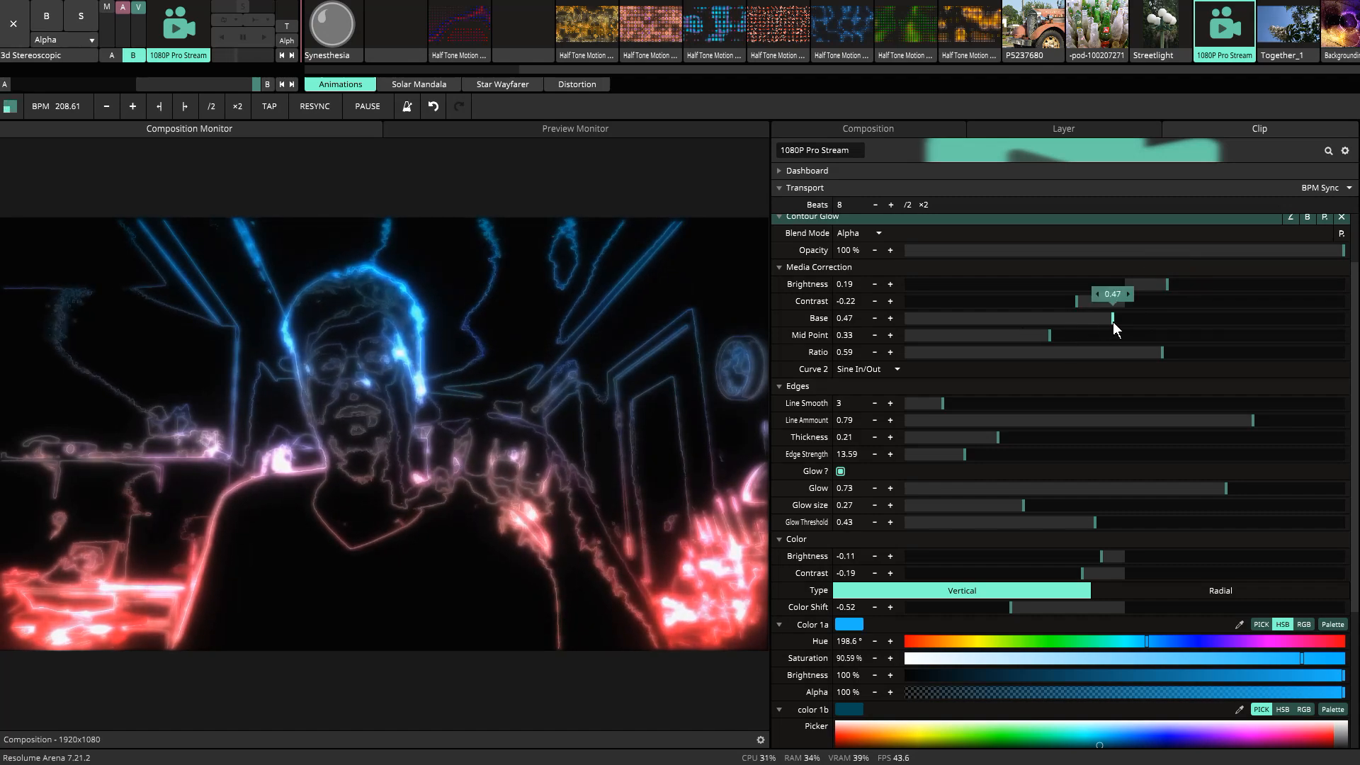
{"action": "left_click_drag", "start_coordinate": [1070, 323], "coordinate": [1105, 362]}
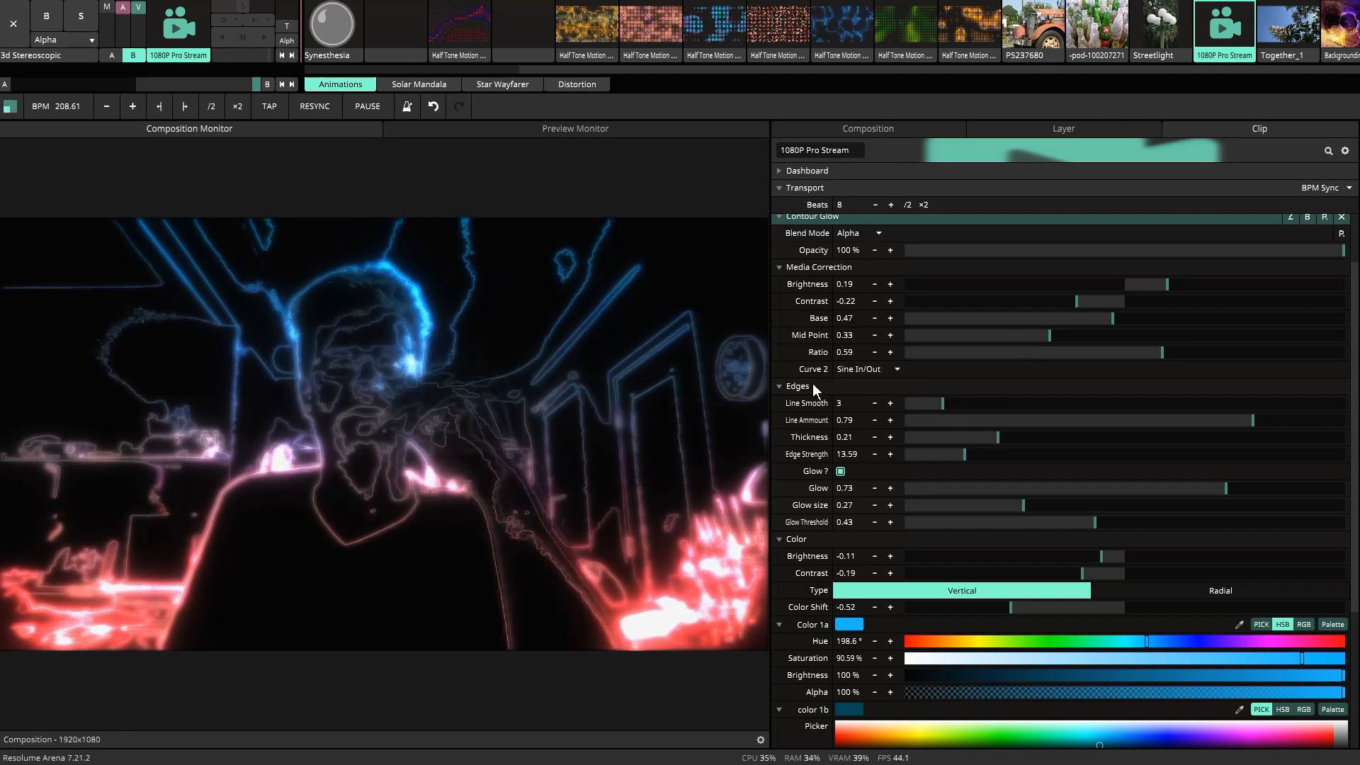
Step: Try the Quadratic In/Out and Exponential Out options for Curve 2 and settle on Linear
{"action": "left_click", "coordinate": [869, 369]}
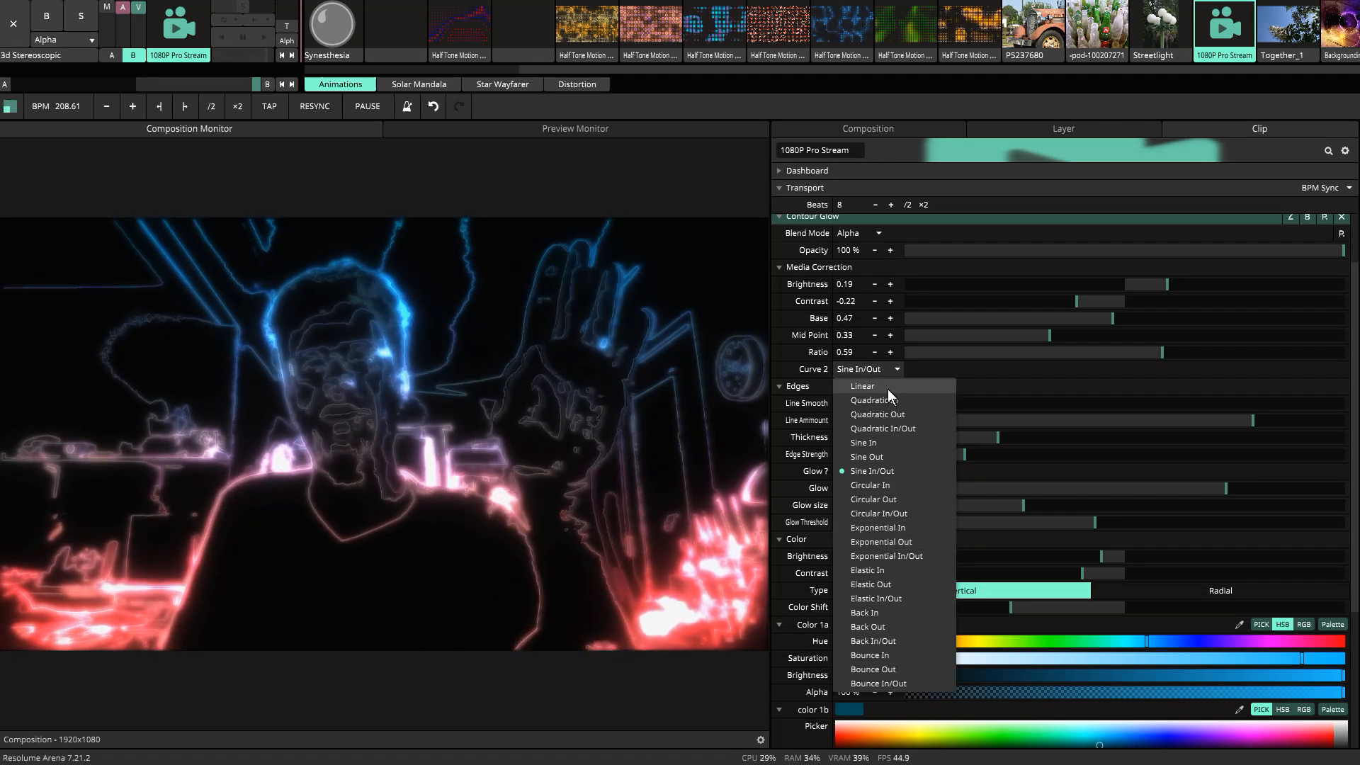
{"action": "left_click", "coordinate": [898, 428]}
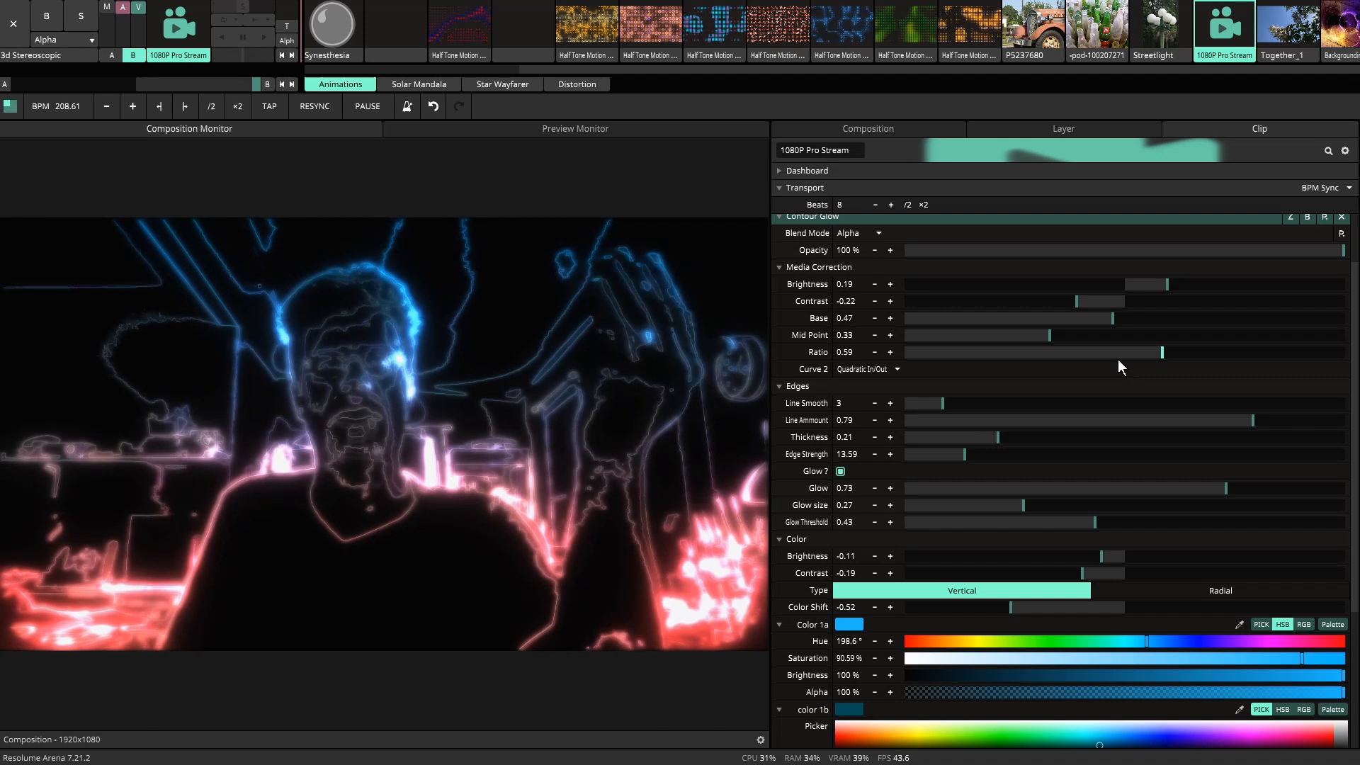
{"action": "left_click", "coordinate": [872, 371]}
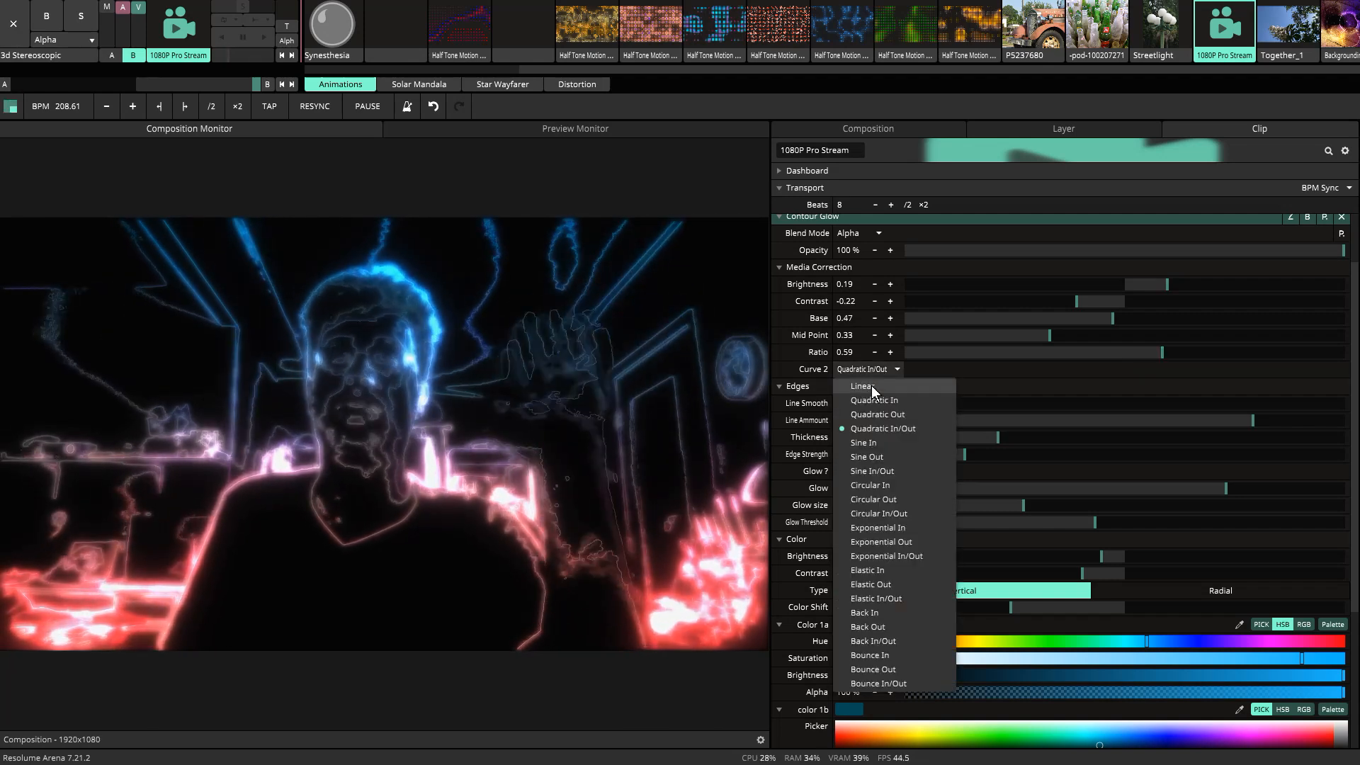
{"action": "left_click", "coordinate": [871, 386]}
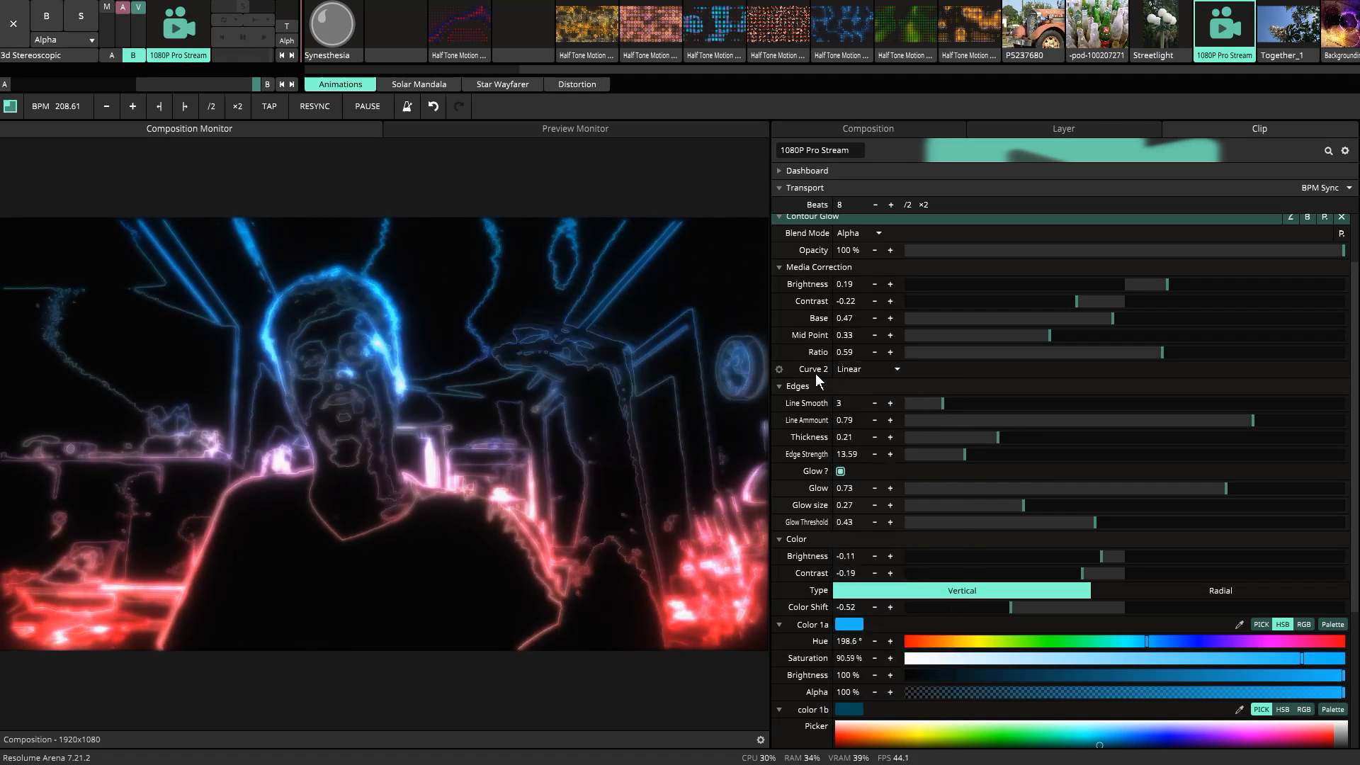
{"action": "left_click", "coordinate": [860, 376]}
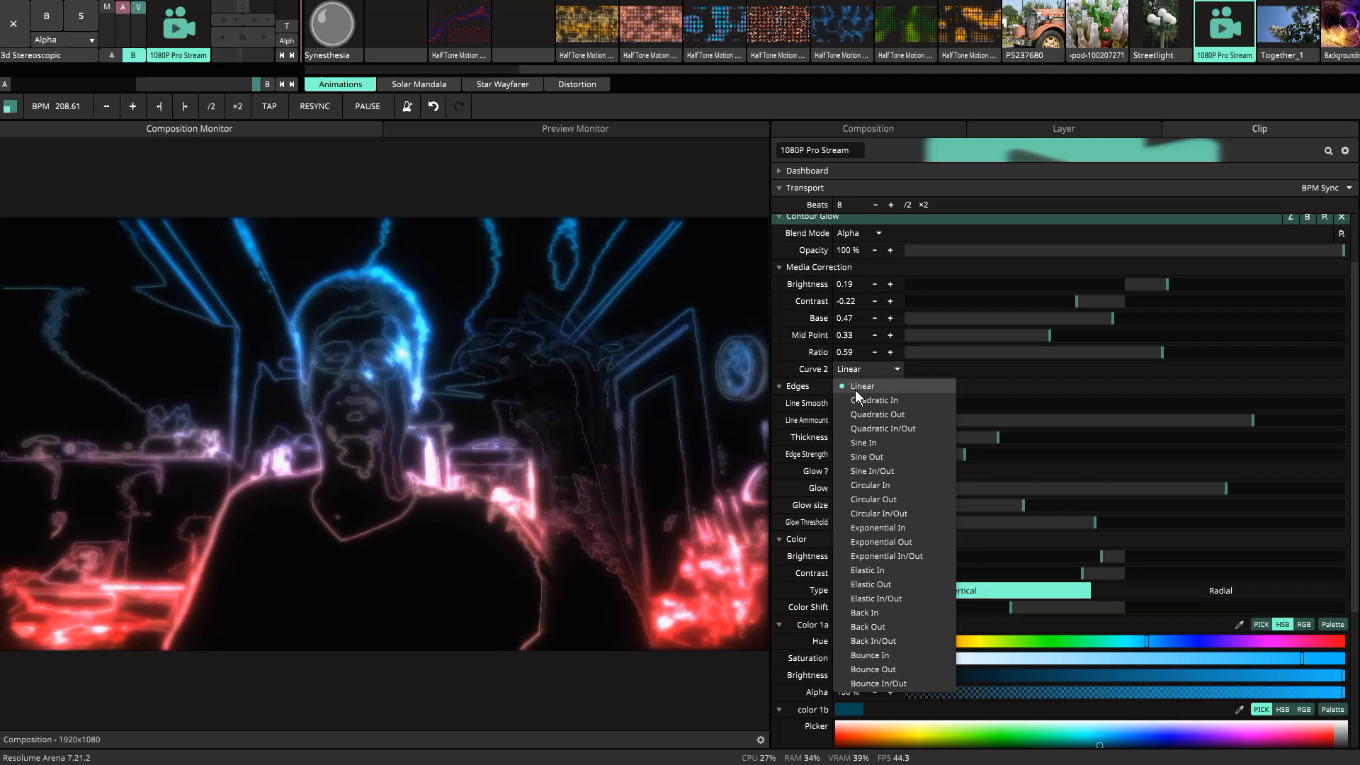
{"action": "left_click", "coordinate": [882, 541]}
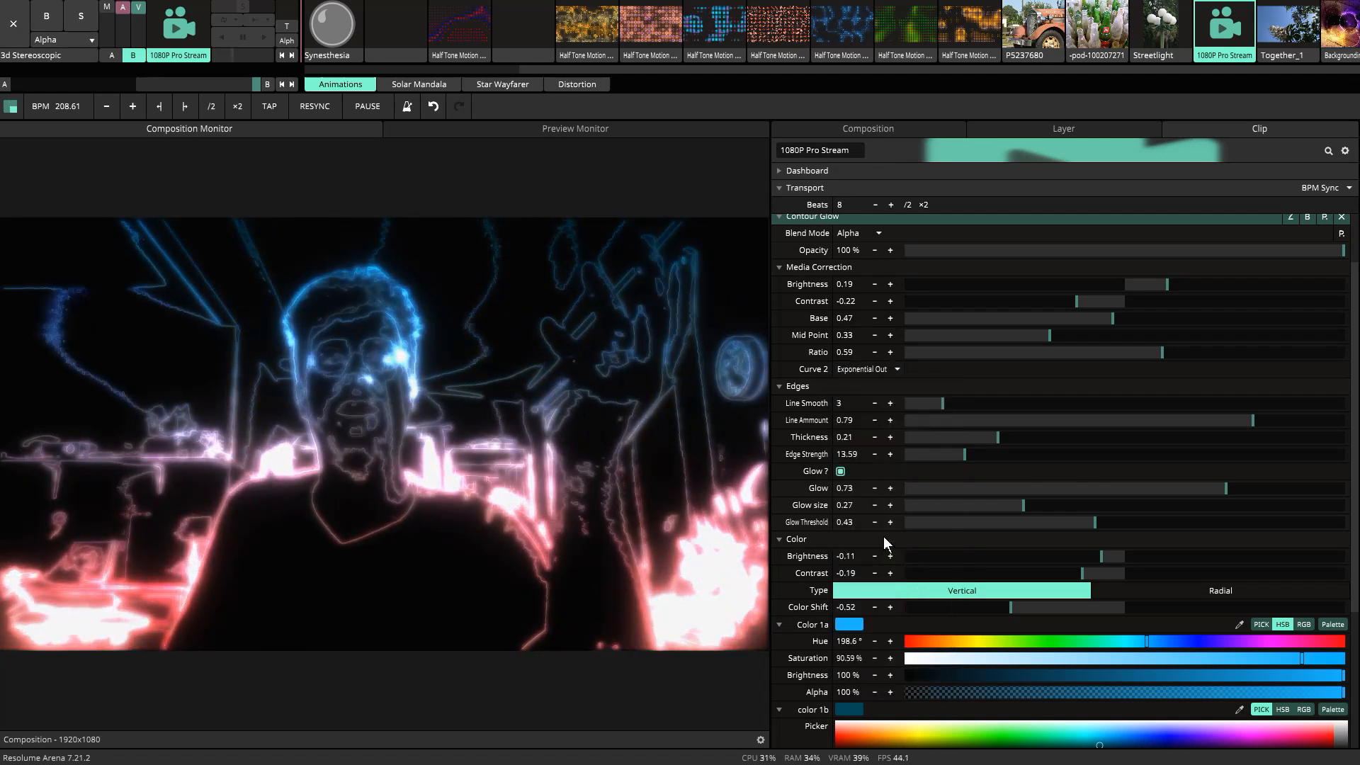
{"action": "left_click", "coordinate": [865, 372]}
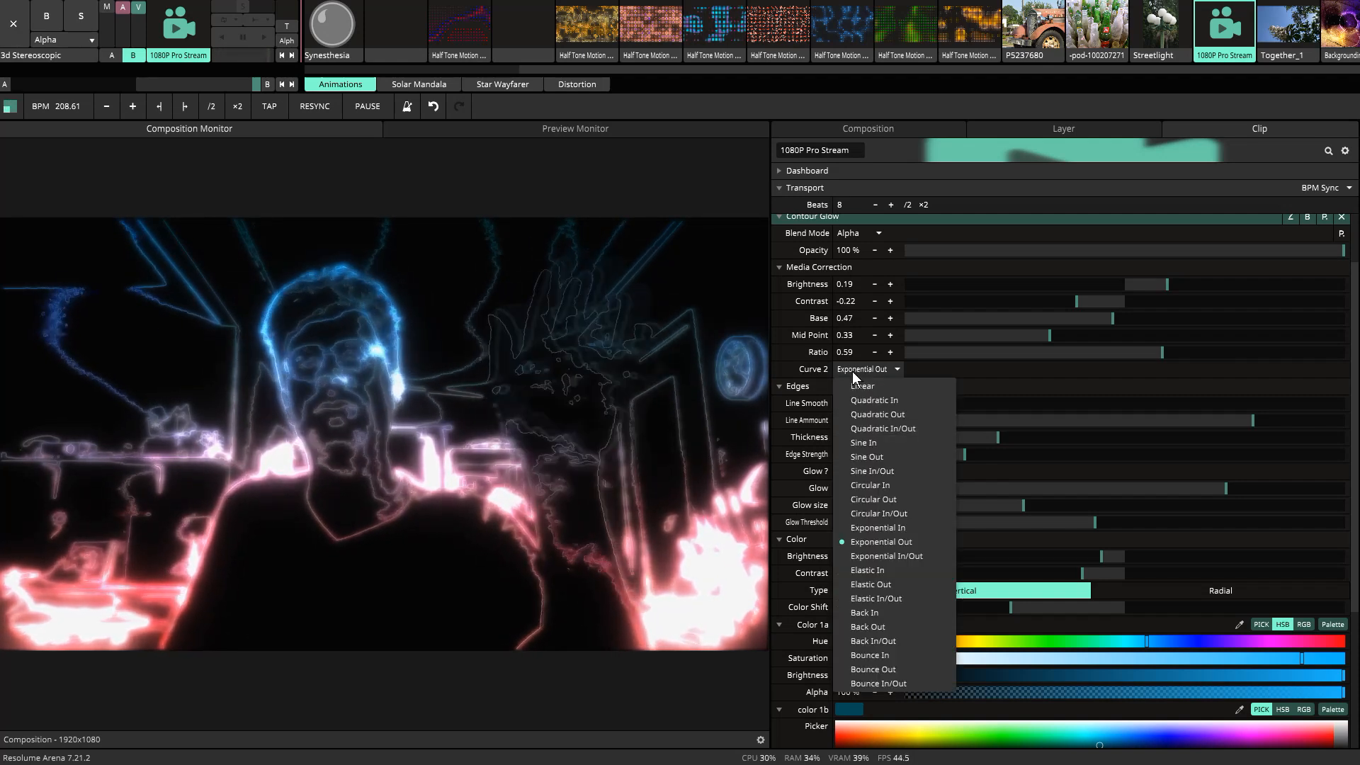
{"action": "left_click", "coordinate": [859, 386]}
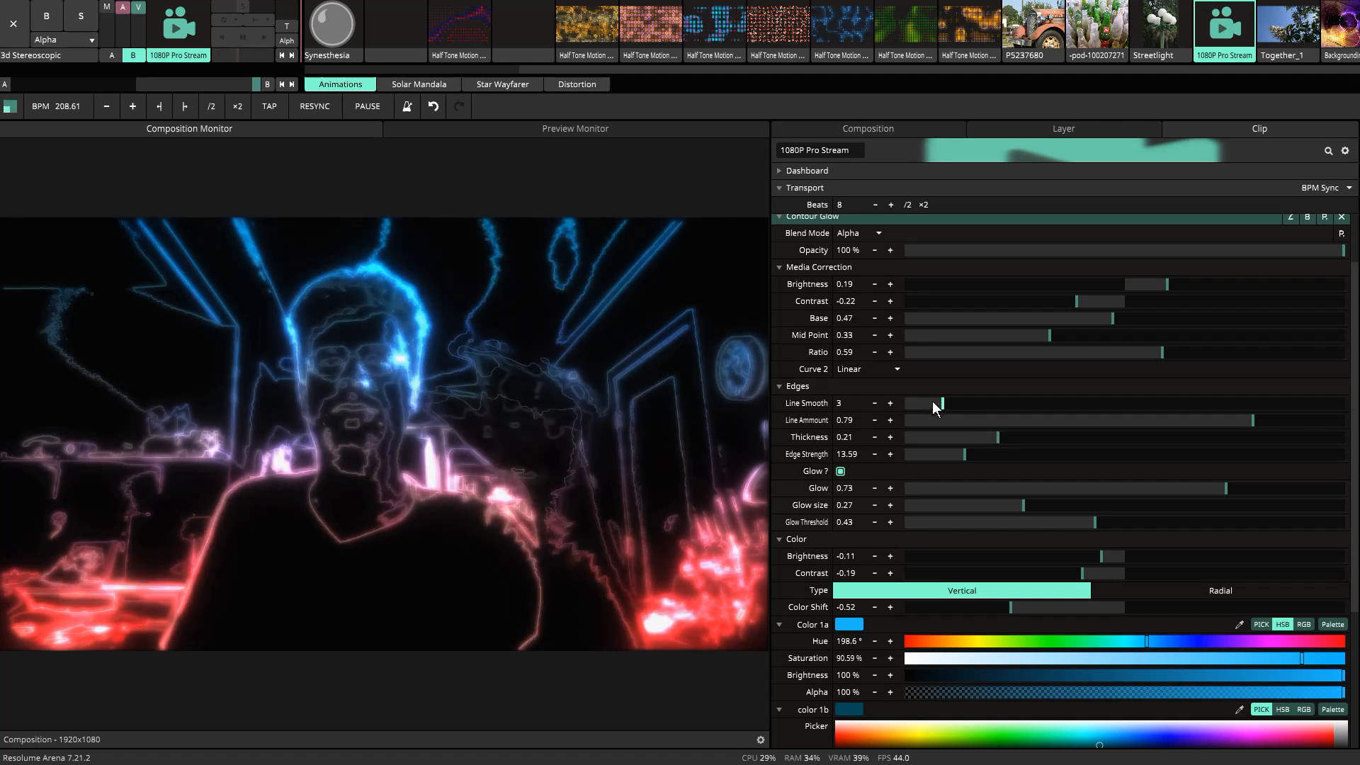
Step: Try Line Smooth values of 9 and 8 in the Edges settings and settle on 1
{"action": "left_click_drag", "start_coordinate": [942, 406], "coordinate": [908, 402]}
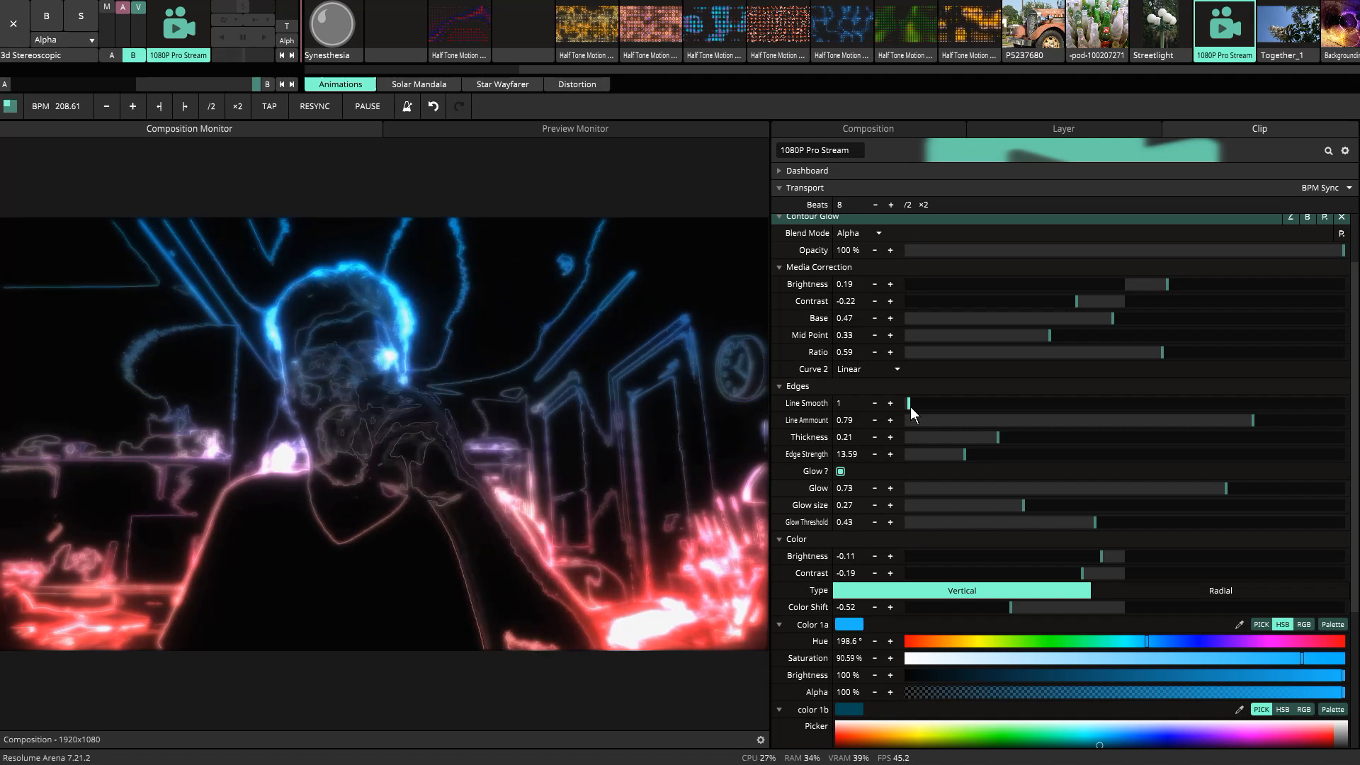
{"action": "left_click_drag", "start_coordinate": [908, 403], "coordinate": [1021, 418]}
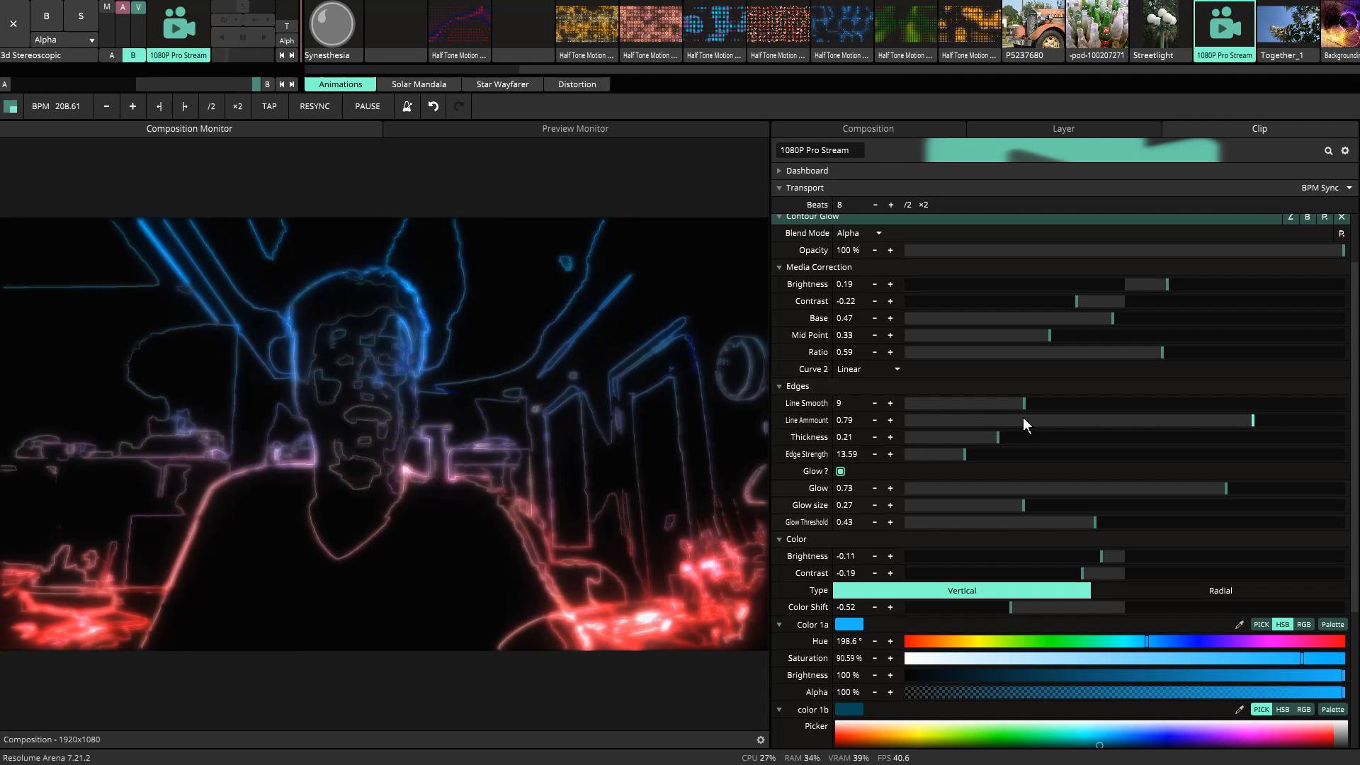
{"action": "mouse_move", "coordinate": [1022, 409]}
{"action": "left_mouse_down"}
{"action": "mouse_move", "coordinate": [1239, 423]}
{"action": "mouse_move", "coordinate": [1008, 427]}
{"action": "left_mouse_up"}
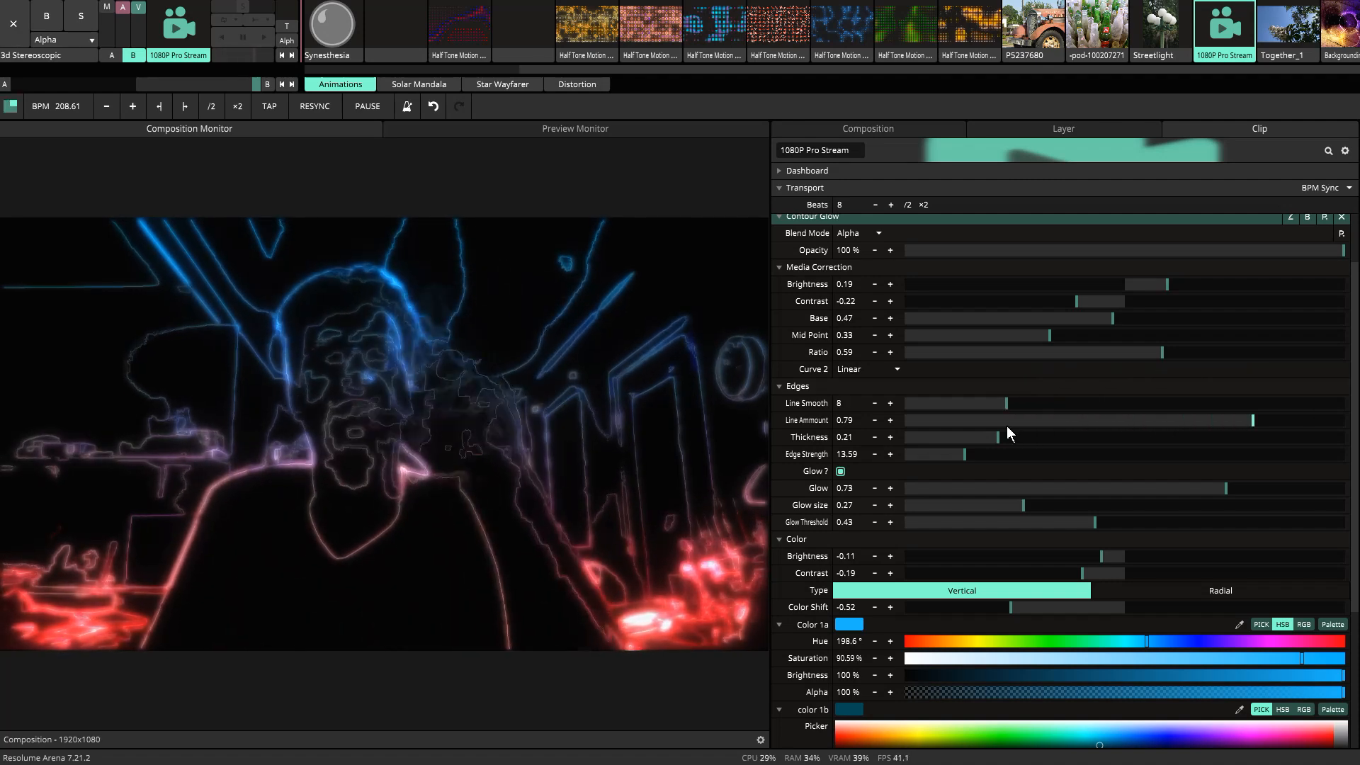
{"action": "left_click_drag", "start_coordinate": [1006, 404], "coordinate": [809, 419]}
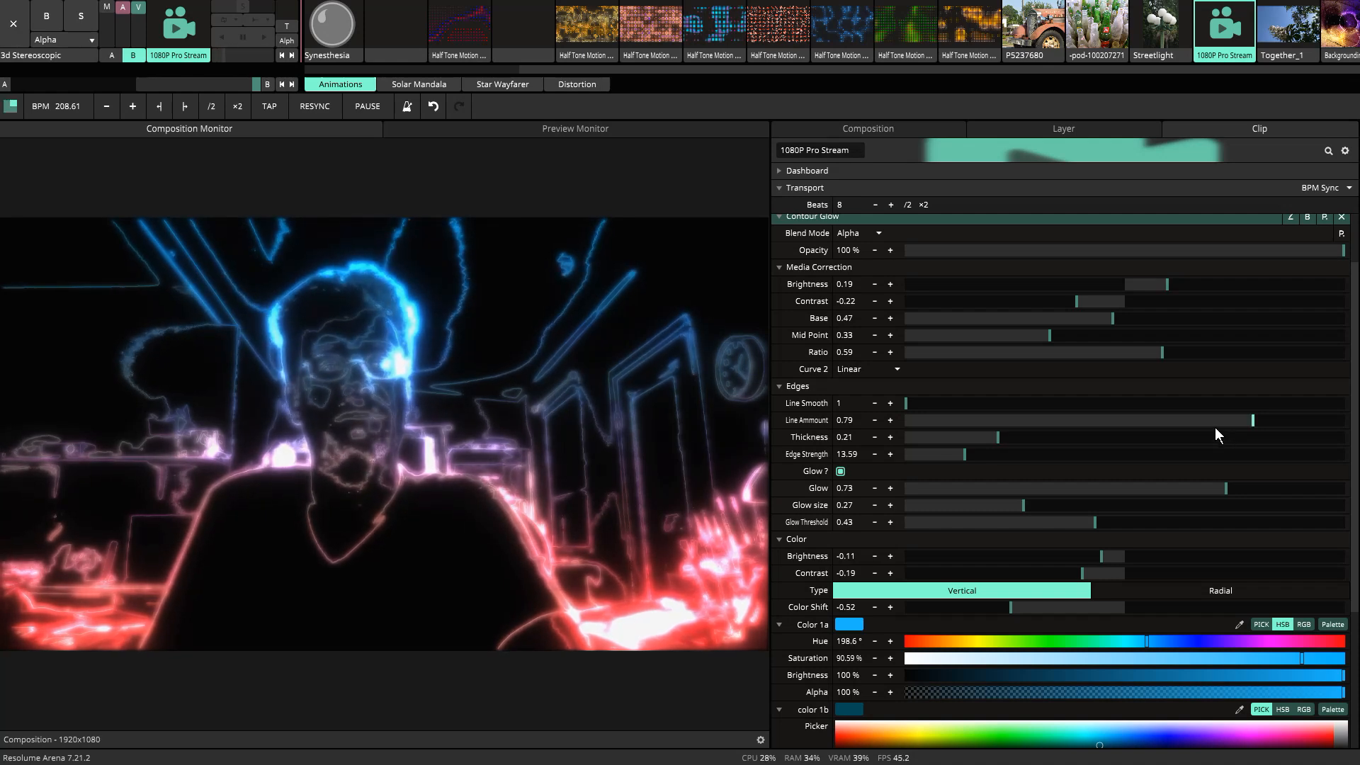
Step: Try line amounts between 0.31 and 0.98 with the edge thickness set to 0.07, settling on a line amount of 0.83
{"action": "left_click_drag", "start_coordinate": [1255, 428], "coordinate": [1134, 431]}
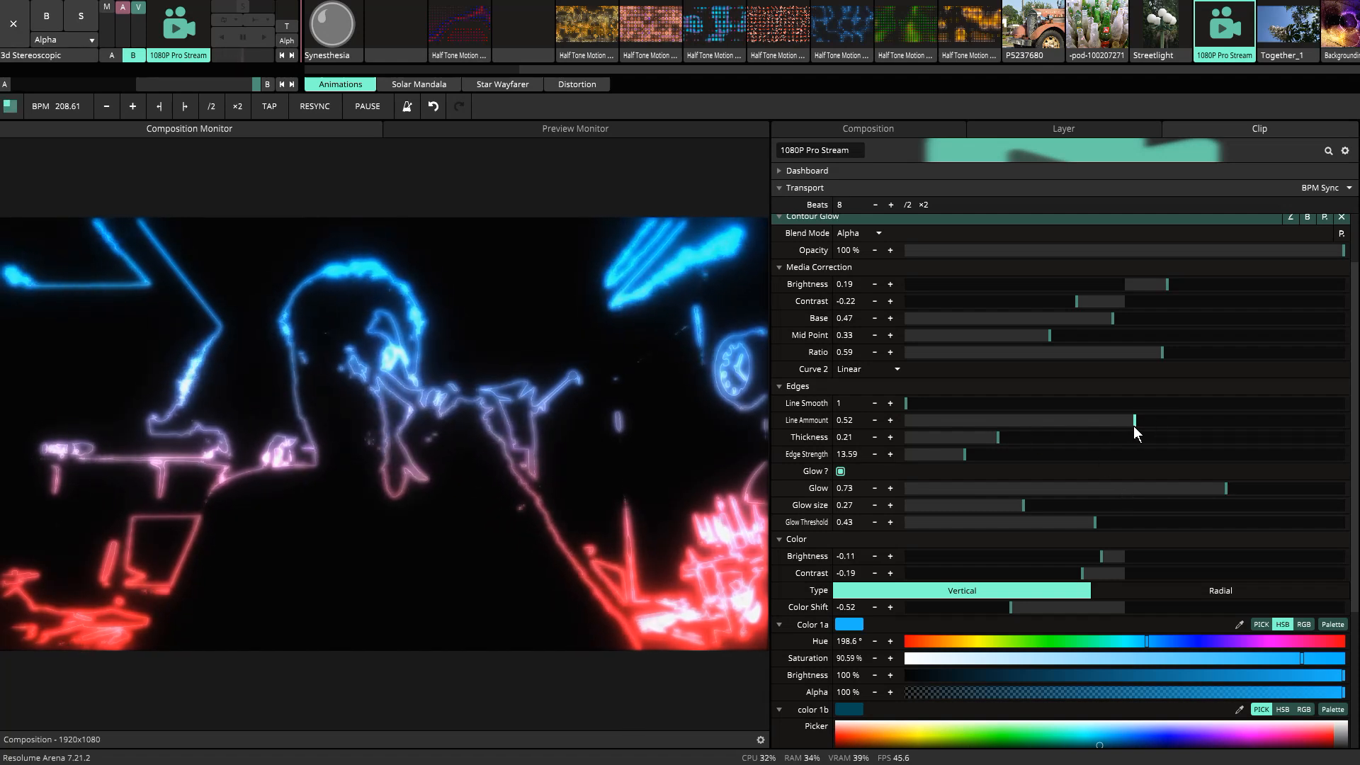
{"action": "left_click_drag", "start_coordinate": [1135, 427], "coordinate": [1333, 429]}
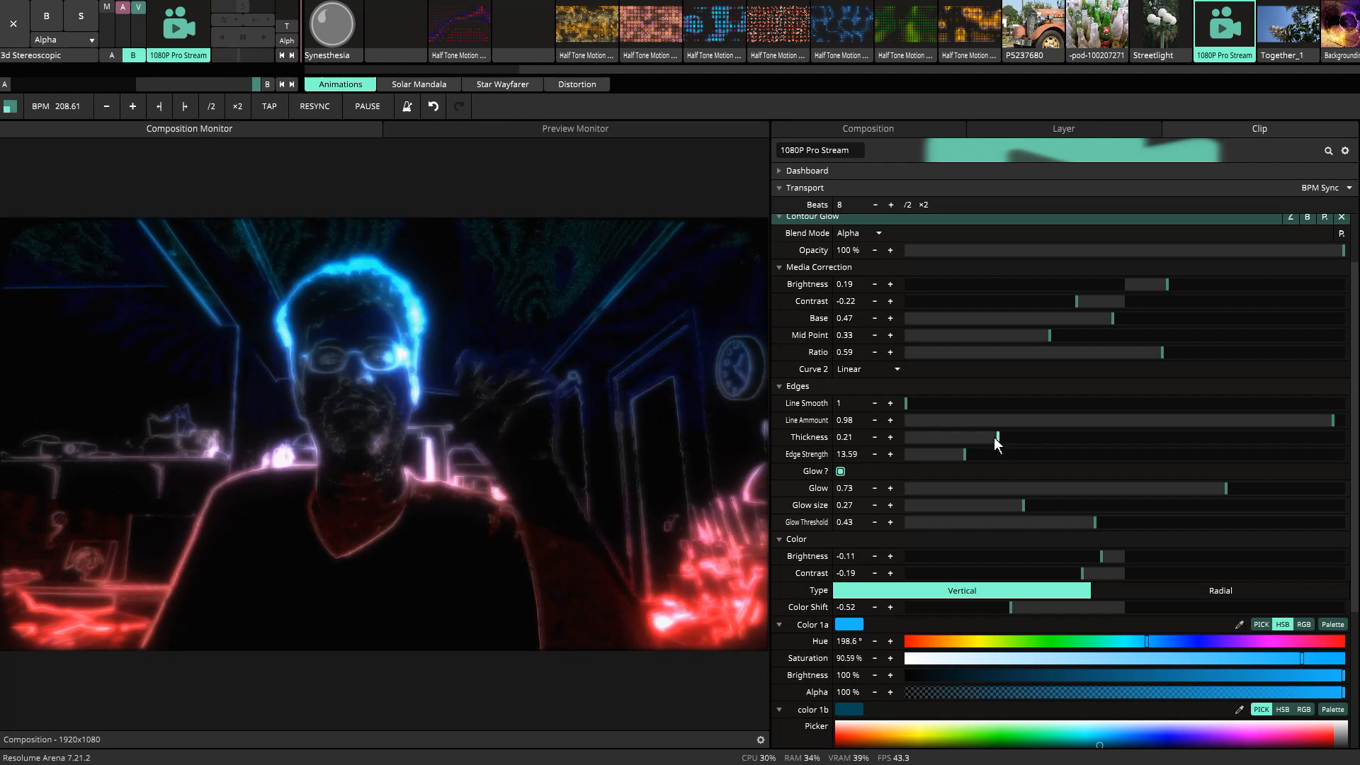
{"action": "left_click_drag", "start_coordinate": [998, 439], "coordinate": [938, 435]}
{"action": "left_click_drag", "start_coordinate": [1326, 424], "coordinate": [1043, 465]}
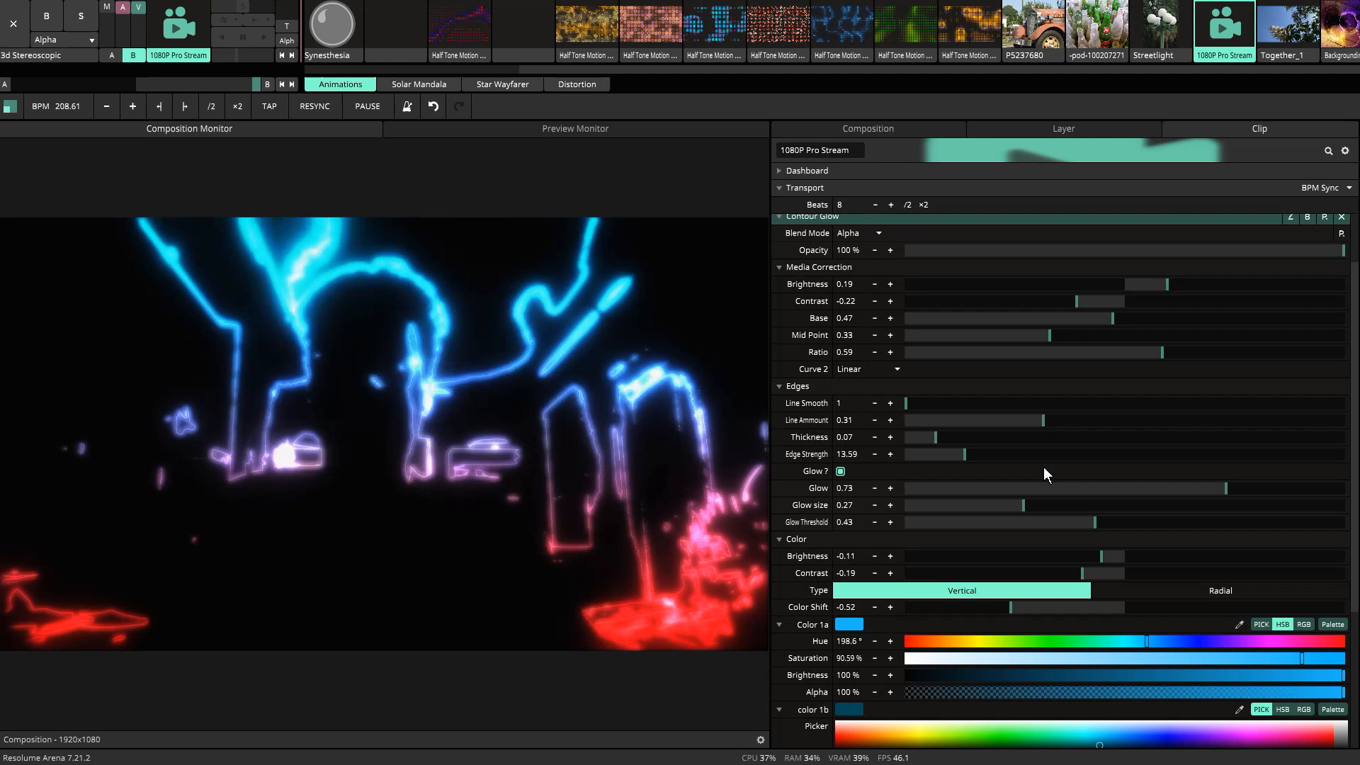
{"action": "left_click_drag", "start_coordinate": [1038, 422], "coordinate": [1272, 422]}
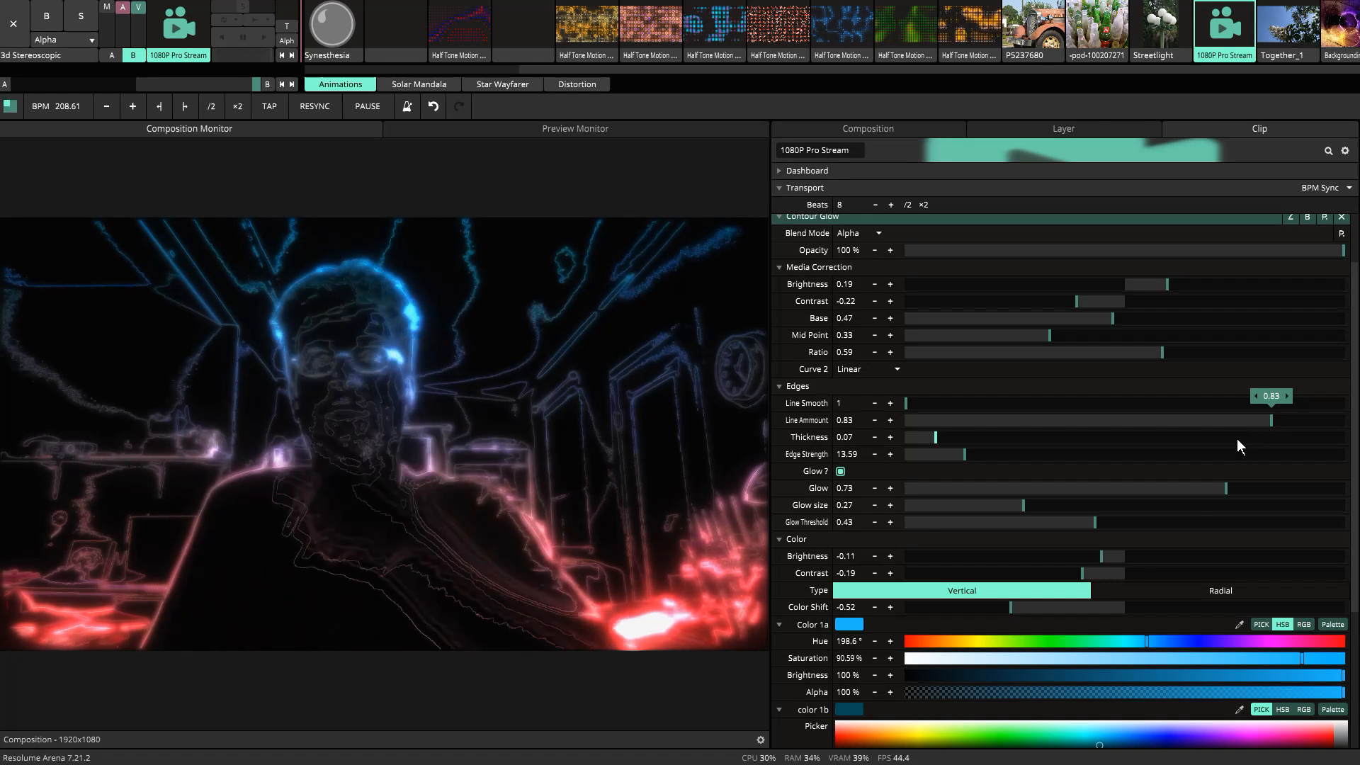
Step: Compare the edges with glow disabled and re-enabled, raising the thickness to 0.92 and the edge strength to 67.31
{"action": "left_click_drag", "start_coordinate": [936, 440], "coordinate": [1037, 436]}
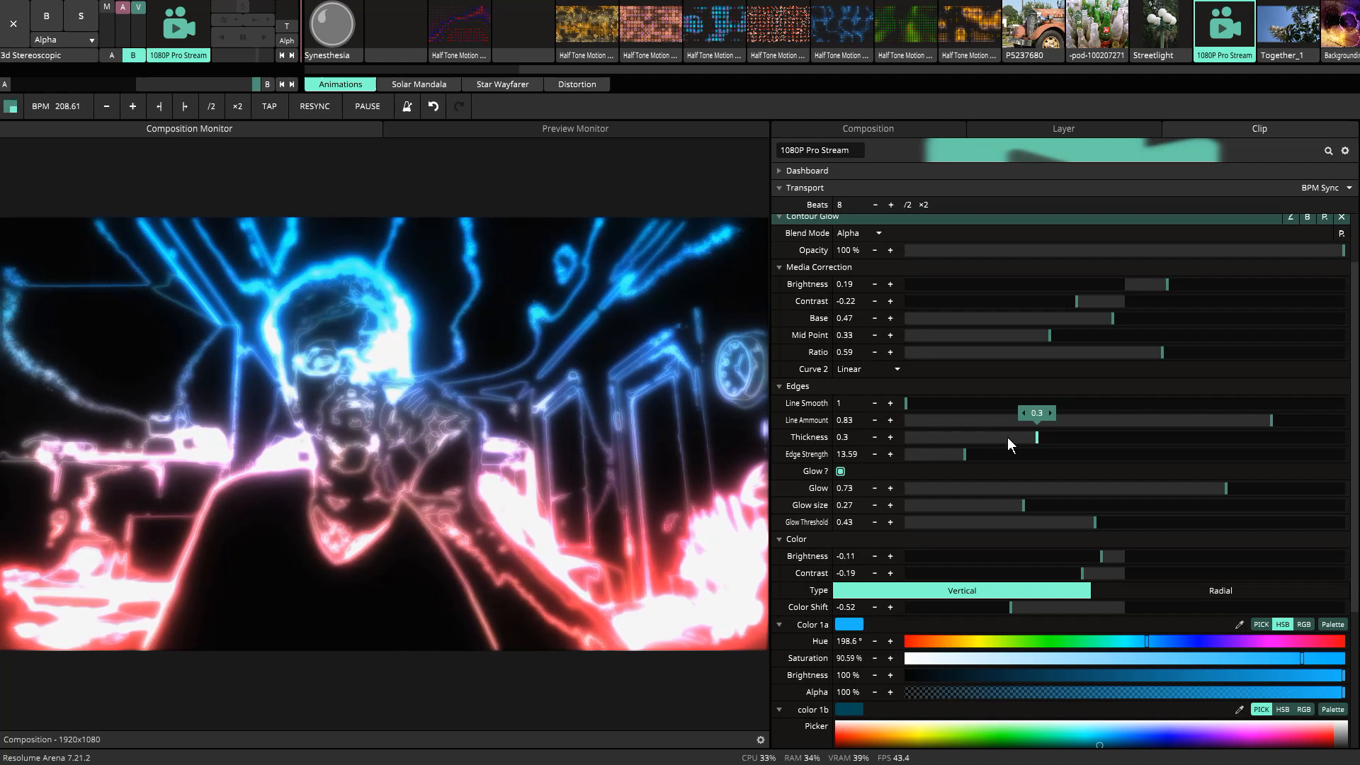
{"action": "mouse_move", "coordinate": [965, 449]}
{"action": "left_mouse_down"}
{"action": "mouse_move", "coordinate": [1027, 452]}
{"action": "mouse_move", "coordinate": [1016, 443]}
{"action": "mouse_move", "coordinate": [1030, 439]}
{"action": "mouse_move", "coordinate": [955, 441]}
{"action": "left_mouse_up"}
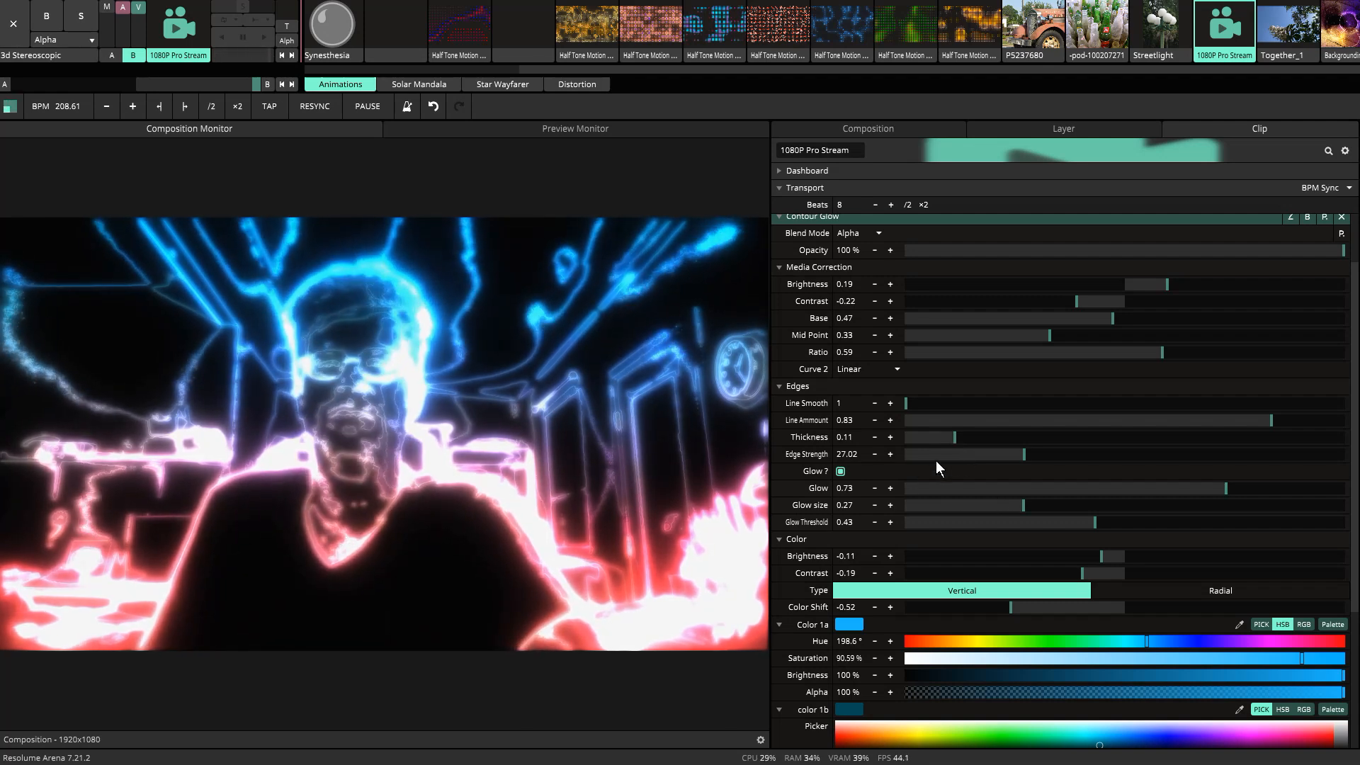
{"action": "left_click", "coordinate": [840, 470]}
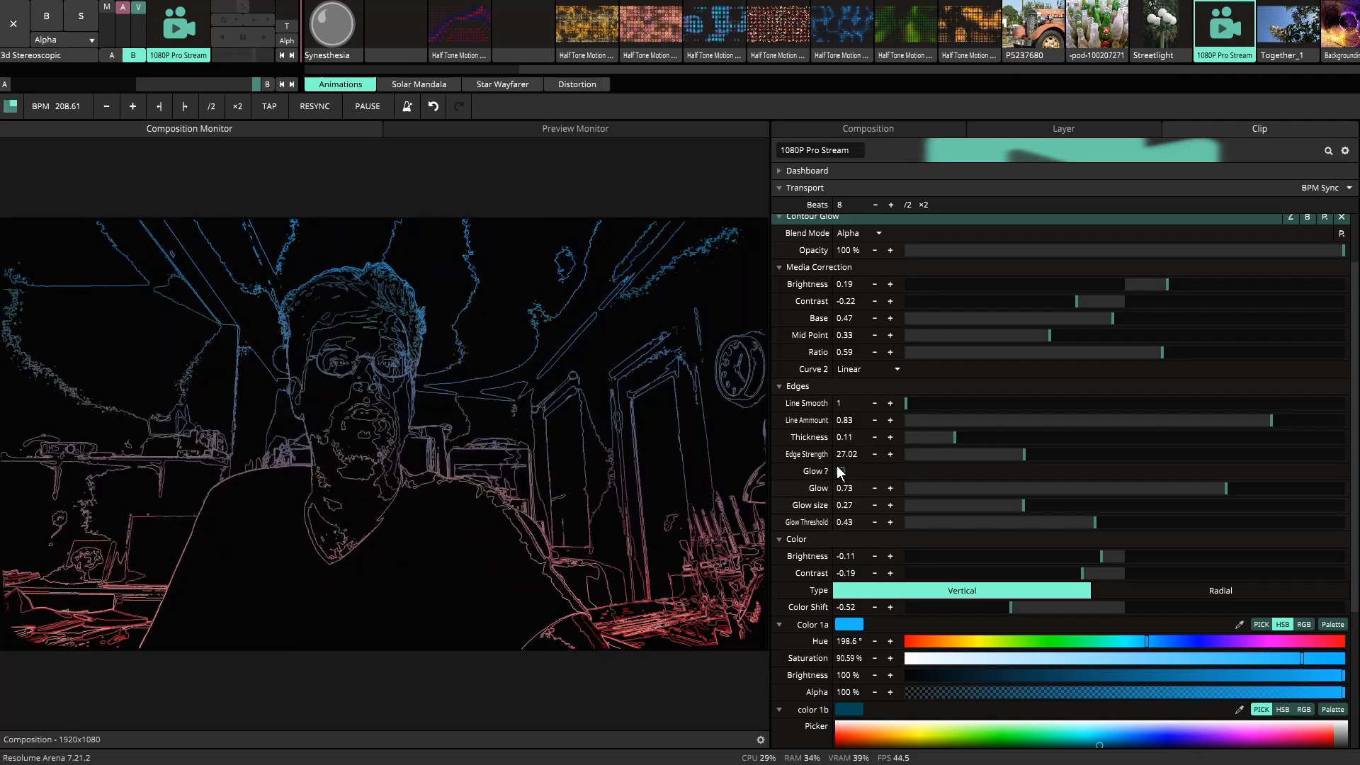
{"action": "left_click_drag", "start_coordinate": [956, 437], "coordinate": [1310, 441]}
{"action": "left_click_drag", "start_coordinate": [1025, 454], "coordinate": [1197, 496]}
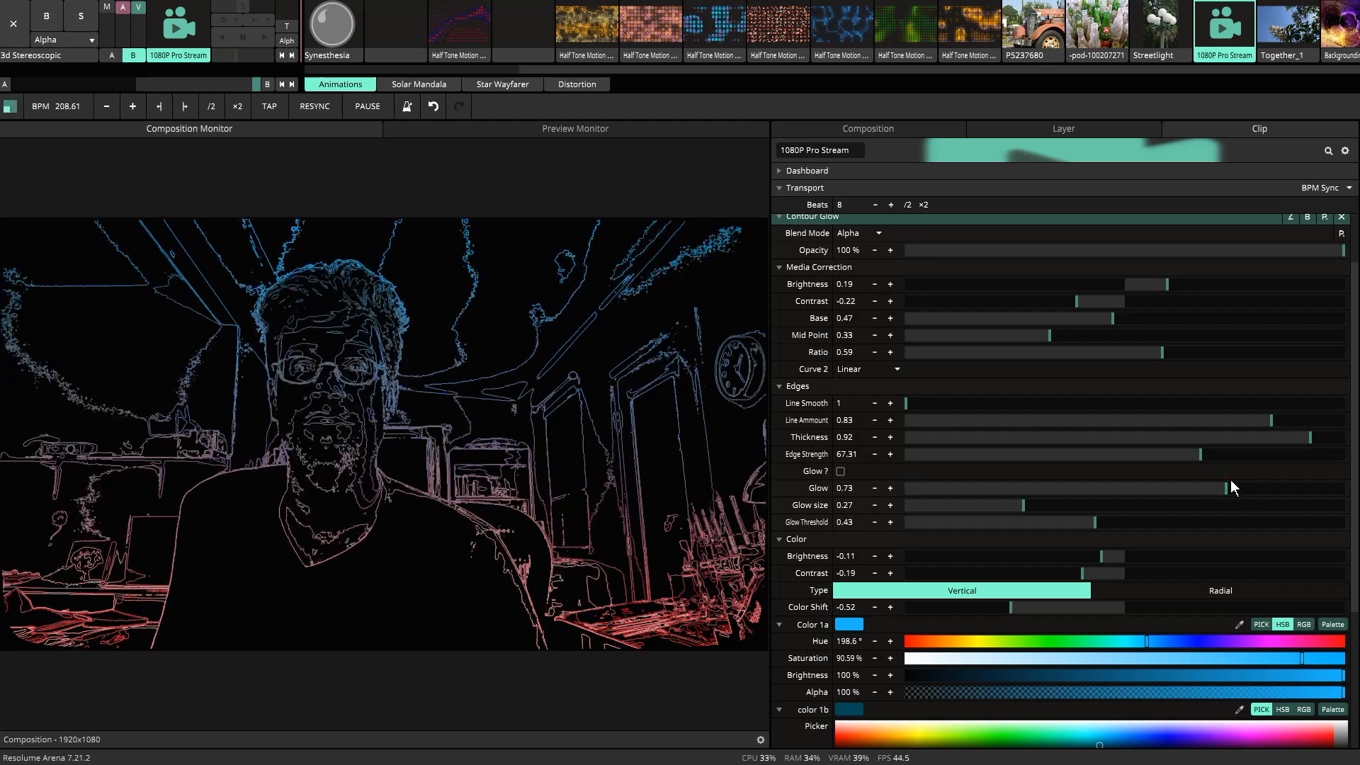
{"action": "left_click", "coordinate": [840, 471]}
Step: Set the edge strength to 12.14, thickness to 0.21, glow to 0.72 and glow size to 0.96
{"action": "left_click_drag", "start_coordinate": [1216, 491], "coordinate": [1086, 496]}
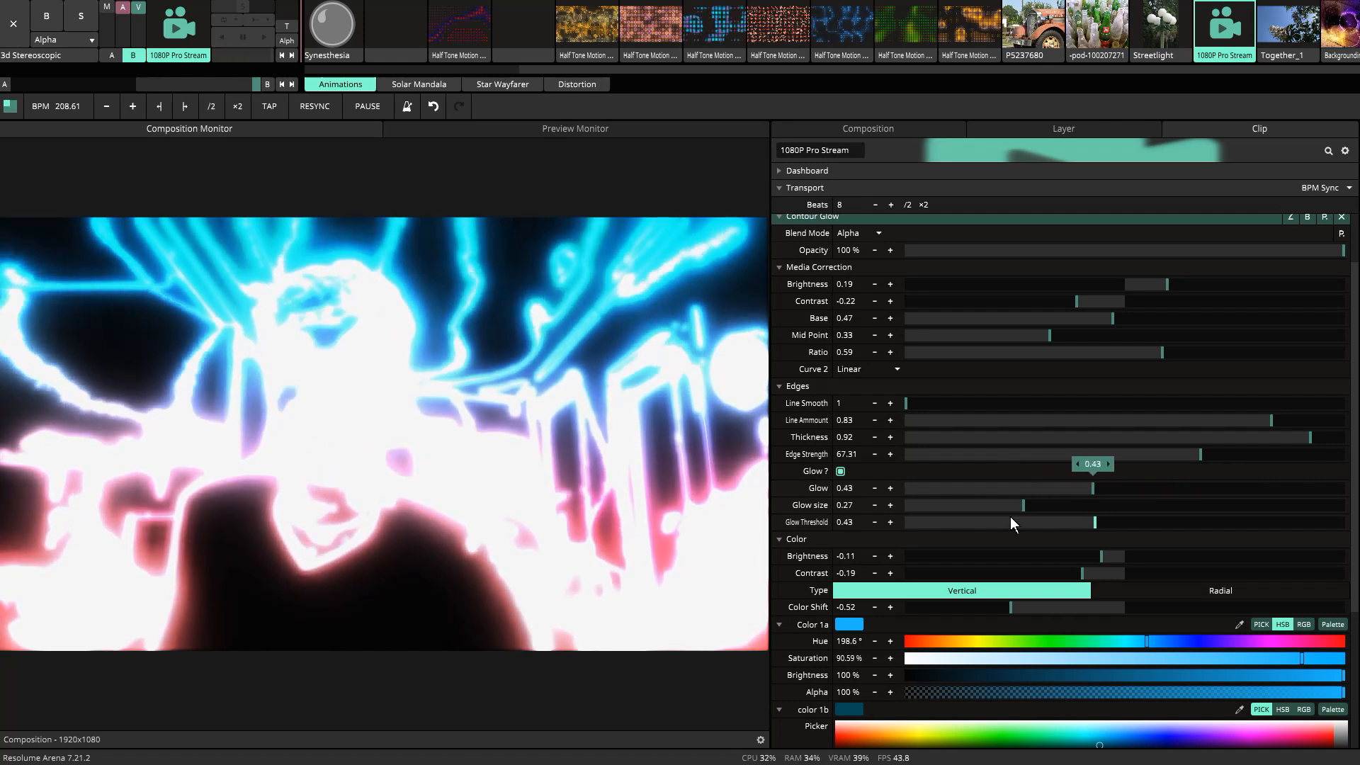
{"action": "left_click_drag", "start_coordinate": [1186, 461], "coordinate": [964, 466]}
{"action": "left_click_drag", "start_coordinate": [1274, 431], "coordinate": [996, 452]}
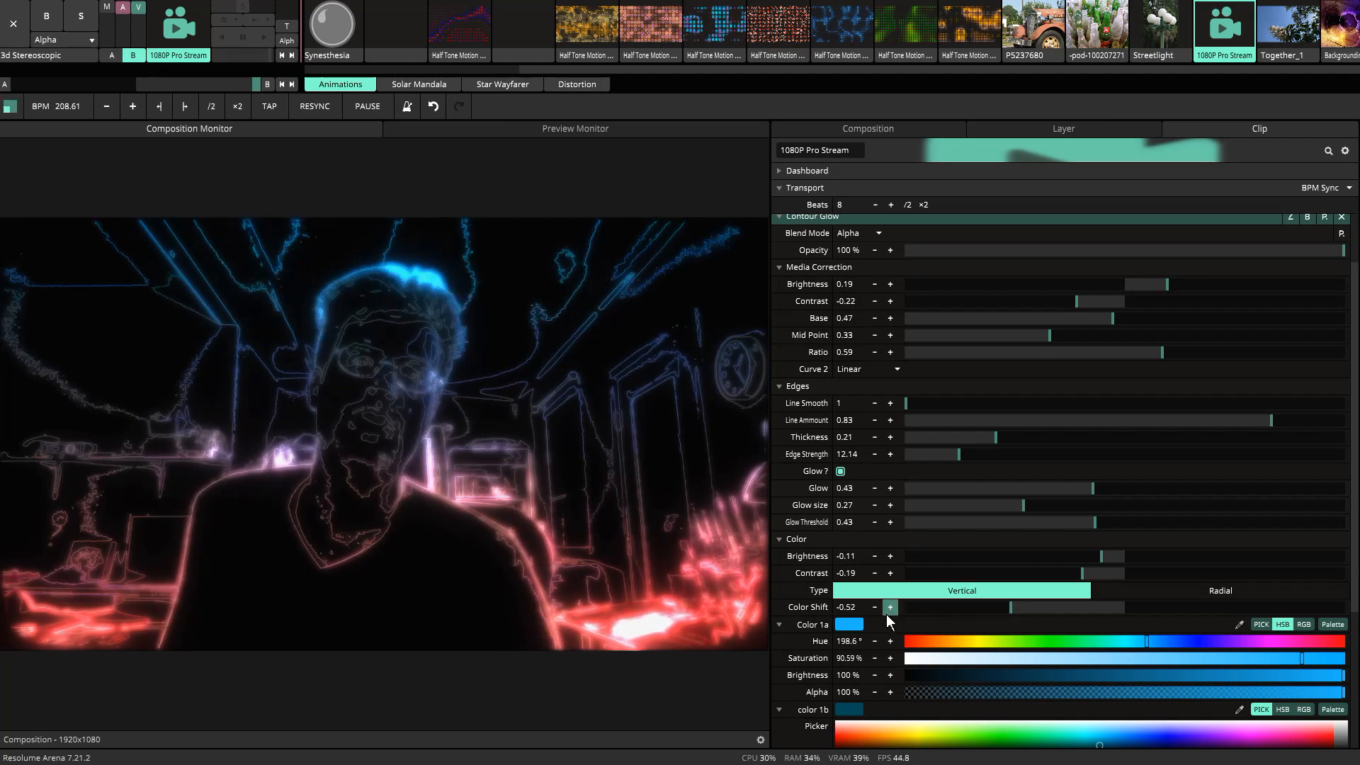
{"action": "left_click_drag", "start_coordinate": [1091, 489], "coordinate": [1223, 503]}
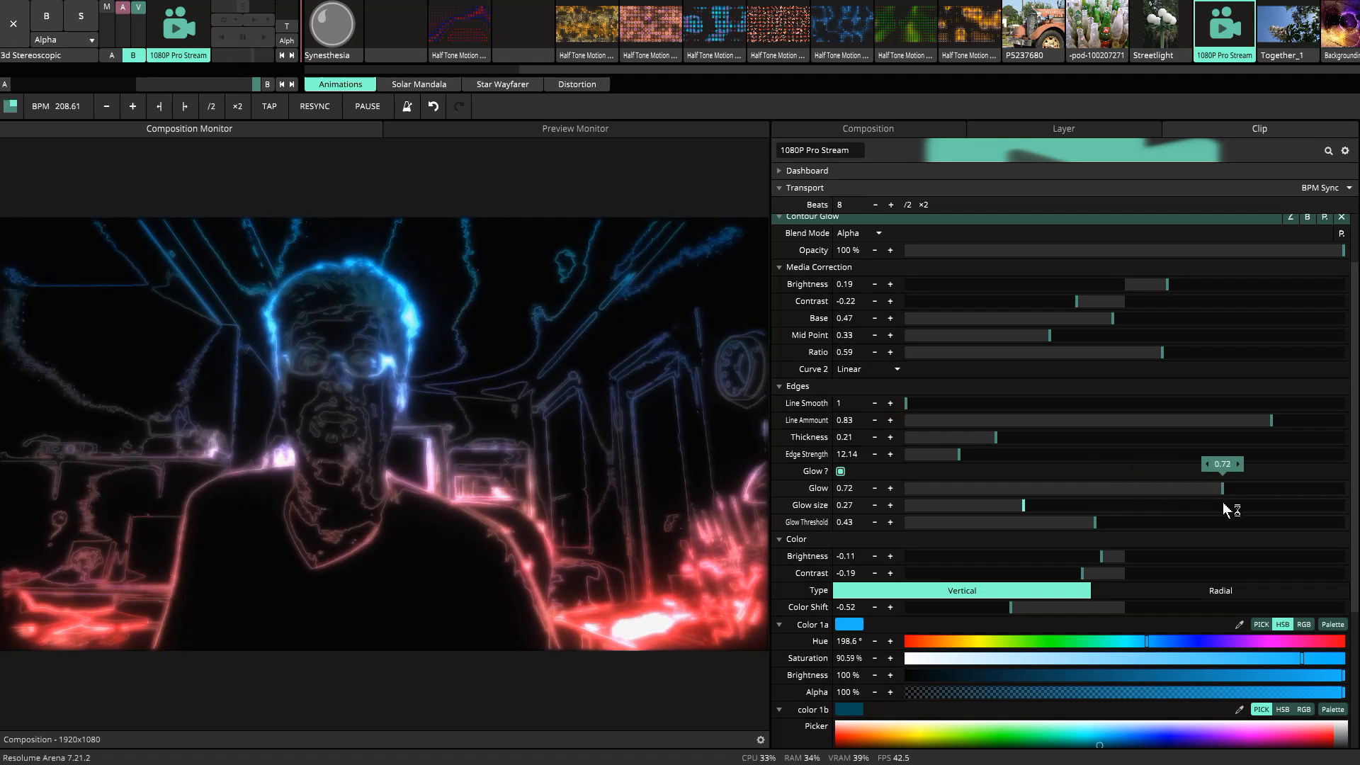
{"action": "left_click_drag", "start_coordinate": [1017, 504], "coordinate": [1326, 551]}
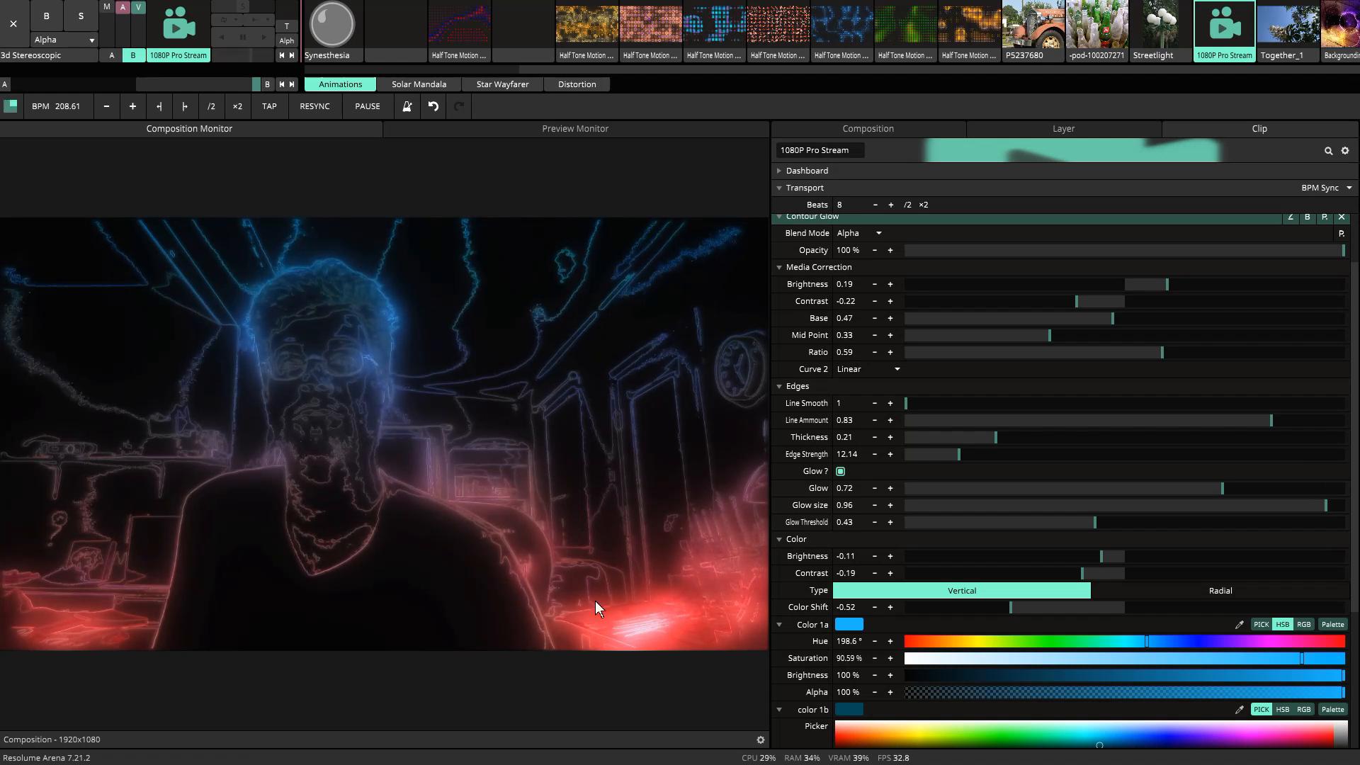
Step: Try glow up to 0.95 and a glow size of 1, settling on glow 0.35, size 0.24 and threshold 0.33
{"action": "left_click_drag", "start_coordinate": [1226, 487], "coordinate": [1322, 503]}
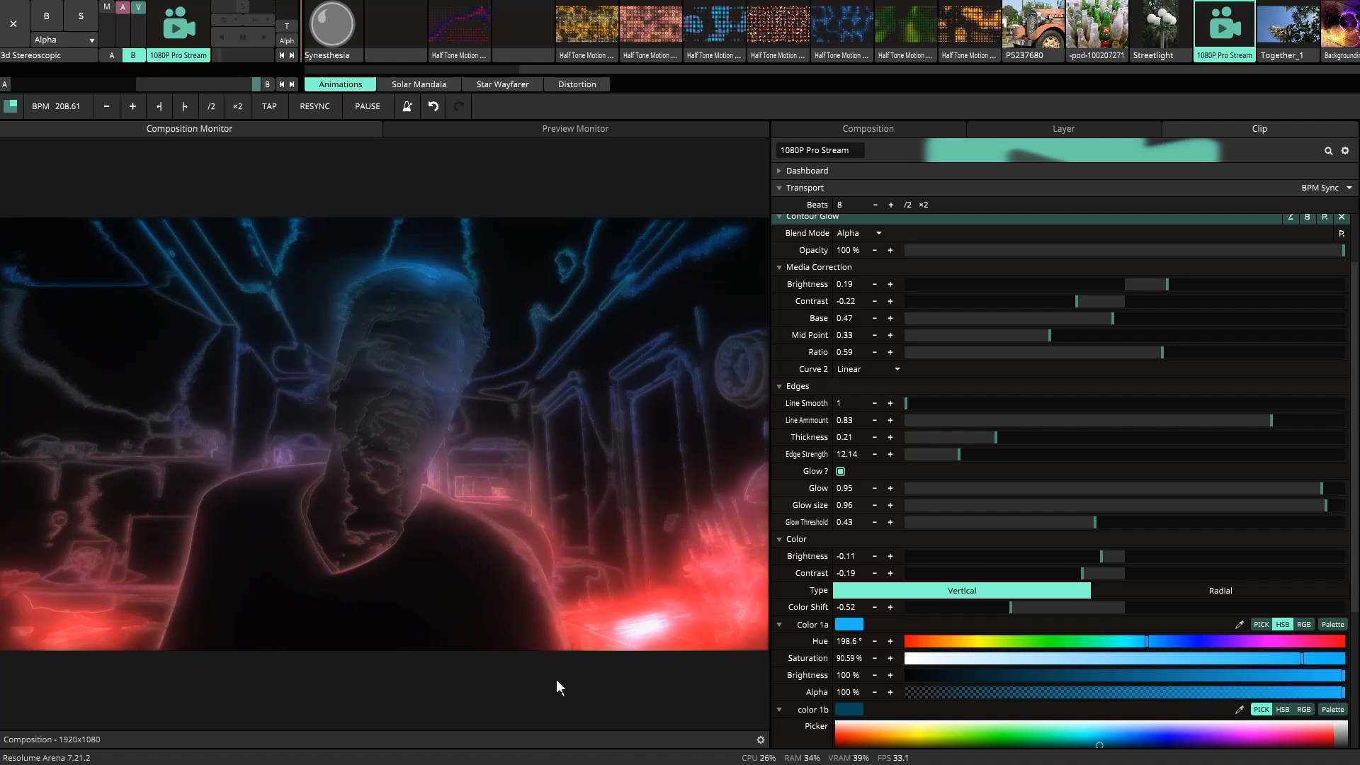
{"action": "left_click_drag", "start_coordinate": [1319, 486], "coordinate": [990, 523]}
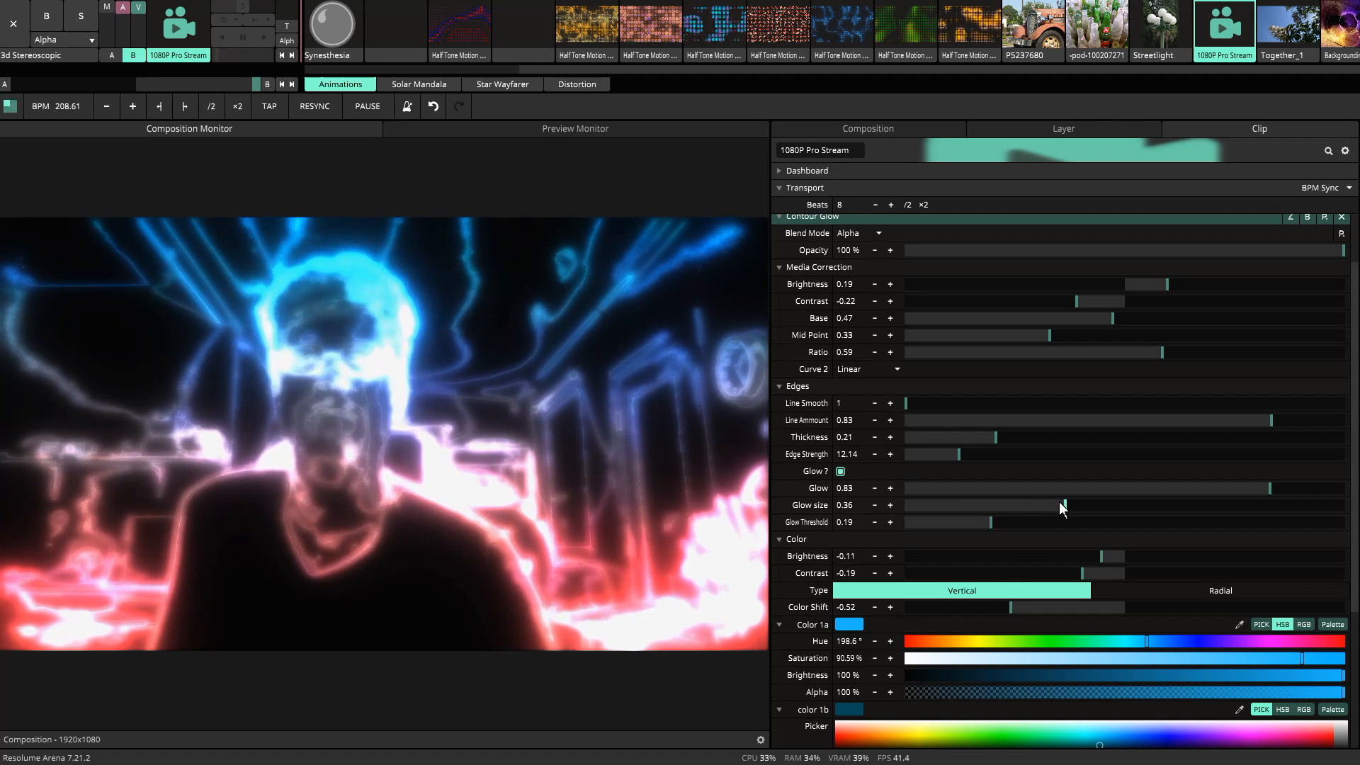
{"action": "left_click_drag", "start_coordinate": [1069, 505], "coordinate": [1346, 508]}
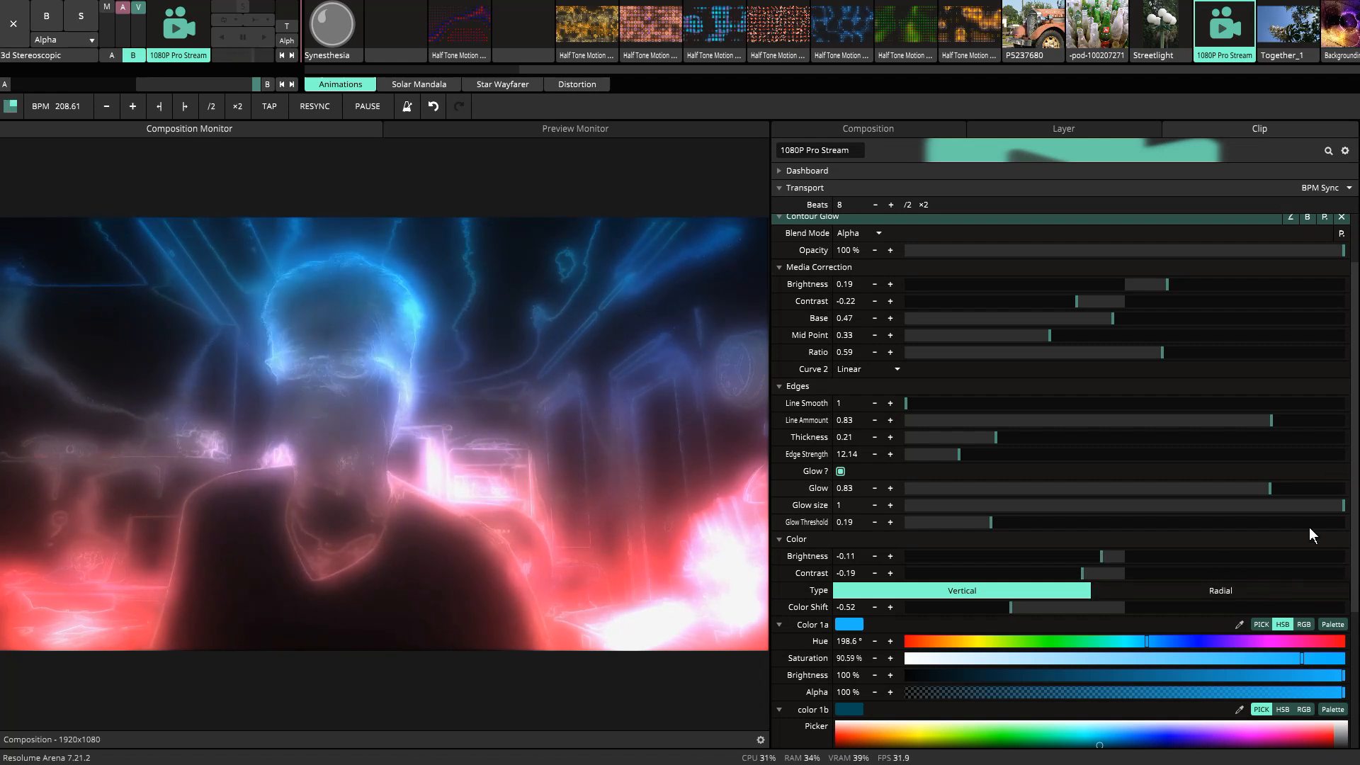
{"action": "left_click_drag", "start_coordinate": [1341, 508], "coordinate": [1001, 516]}
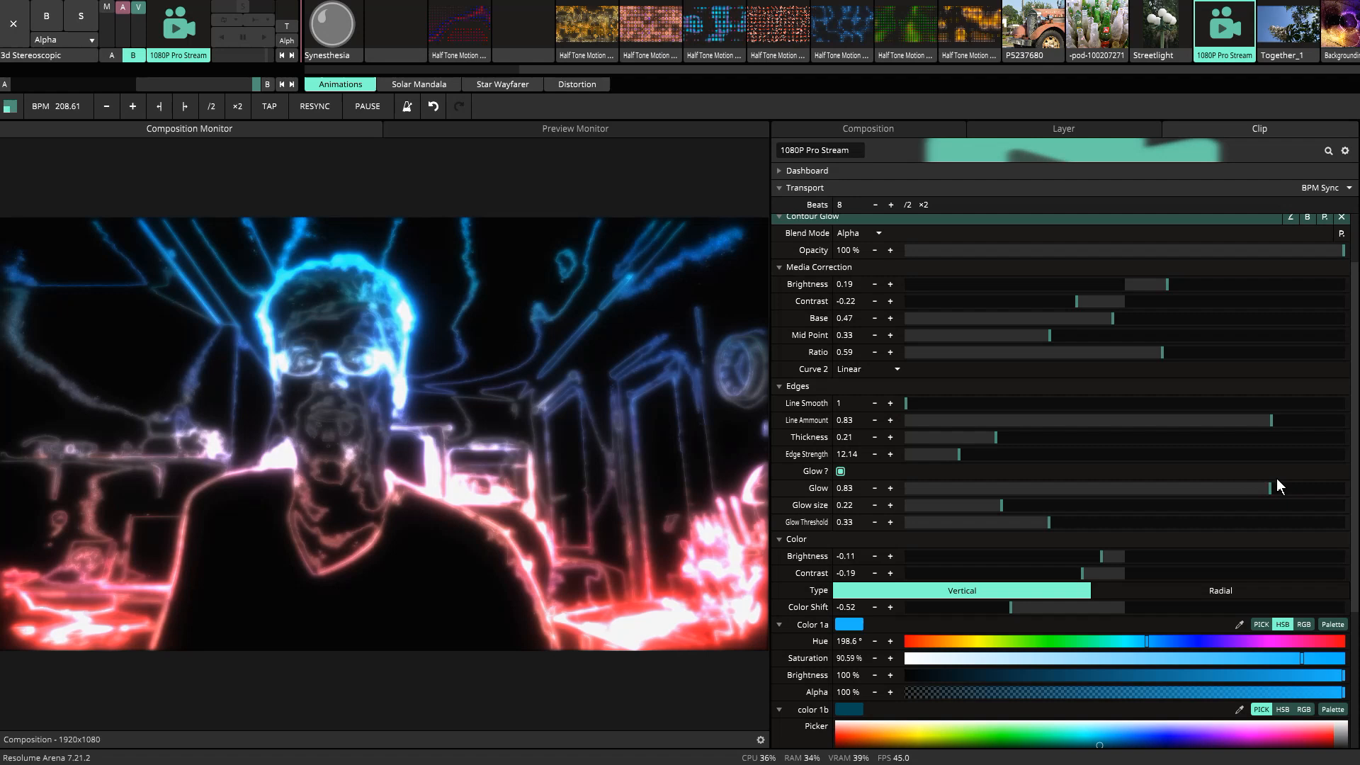
{"action": "left_click_drag", "start_coordinate": [1208, 482], "coordinate": [1039, 490]}
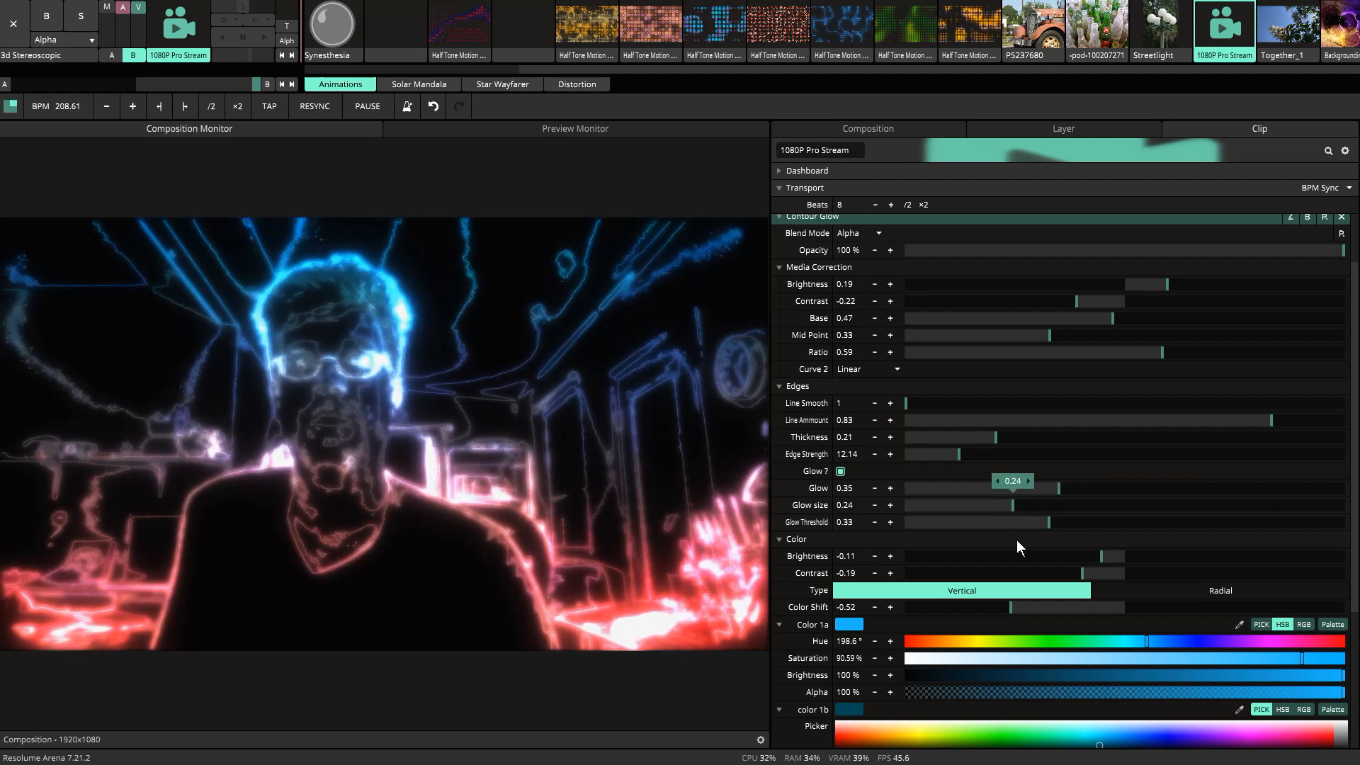
Step: Set the Color section's brightness to -0.17, contrast to -0.03 and Color Shift to -0.06
{"action": "mouse_move", "coordinate": [1106, 554]}
{"action": "left_mouse_down"}
{"action": "mouse_move", "coordinate": [1217, 563]}
{"action": "mouse_move", "coordinate": [1081, 567]}
{"action": "mouse_move", "coordinate": [1159, 579]}
{"action": "mouse_move", "coordinate": [1138, 581]}
{"action": "mouse_move", "coordinate": [943, 570]}
{"action": "mouse_move", "coordinate": [1208, 571]}
{"action": "mouse_move", "coordinate": [1068, 554]}
{"action": "mouse_move", "coordinate": [1141, 559]}
{"action": "mouse_move", "coordinate": [907, 571]}
{"action": "mouse_move", "coordinate": [1172, 575]}
{"action": "mouse_move", "coordinate": [1094, 588]}
{"action": "mouse_move", "coordinate": [1132, 578]}
{"action": "mouse_move", "coordinate": [1106, 571]}
{"action": "mouse_move", "coordinate": [1239, 580]}
{"action": "mouse_move", "coordinate": [1120, 554]}
{"action": "mouse_move", "coordinate": [1023, 555]}
{"action": "mouse_move", "coordinate": [1088, 564]}
{"action": "left_mouse_up"}
{"action": "left_click_drag", "start_coordinate": [1244, 573], "coordinate": [1073, 612]}
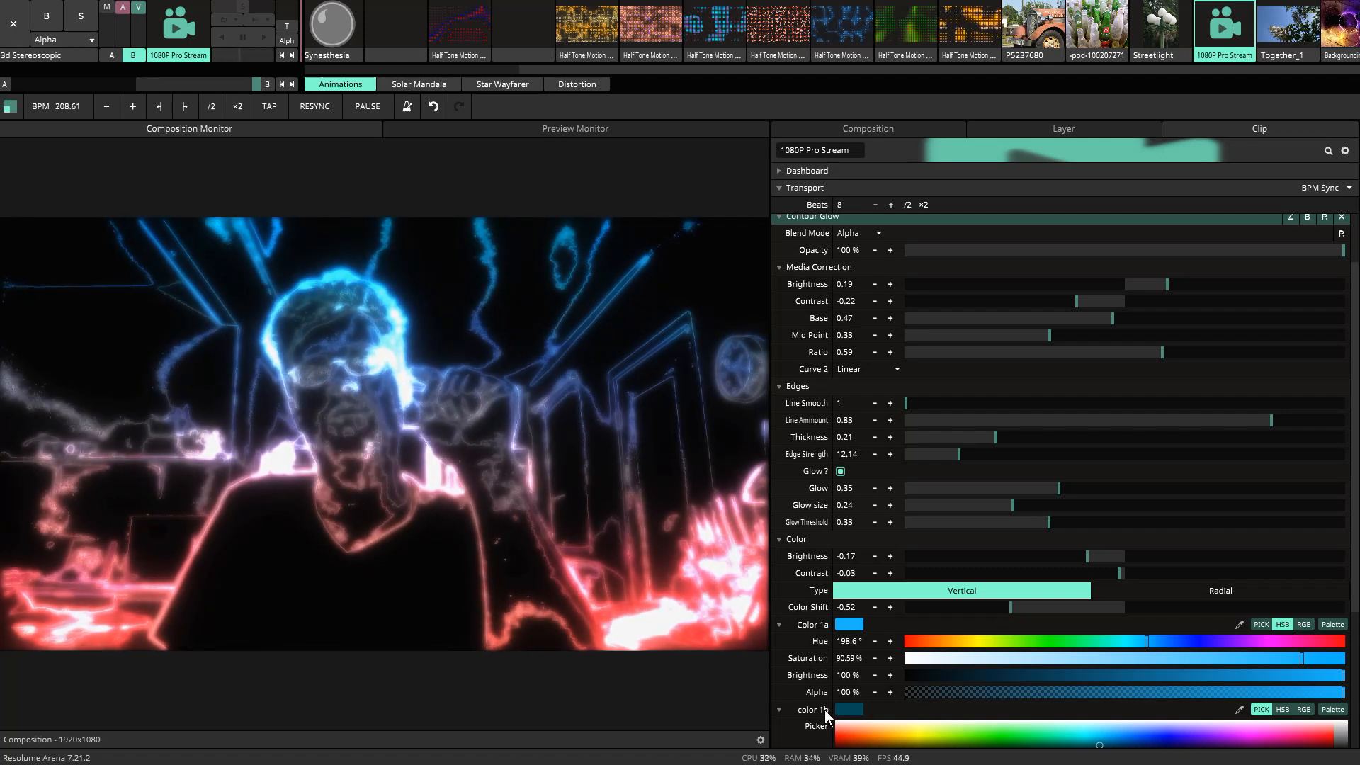
{"action": "mouse_move", "coordinate": [1012, 611]}
{"action": "left_mouse_down"}
{"action": "mouse_move", "coordinate": [1222, 618]}
{"action": "mouse_move", "coordinate": [972, 618]}
{"action": "mouse_move", "coordinate": [1040, 622]}
{"action": "mouse_move", "coordinate": [1016, 627]}
{"action": "left_mouse_up"}
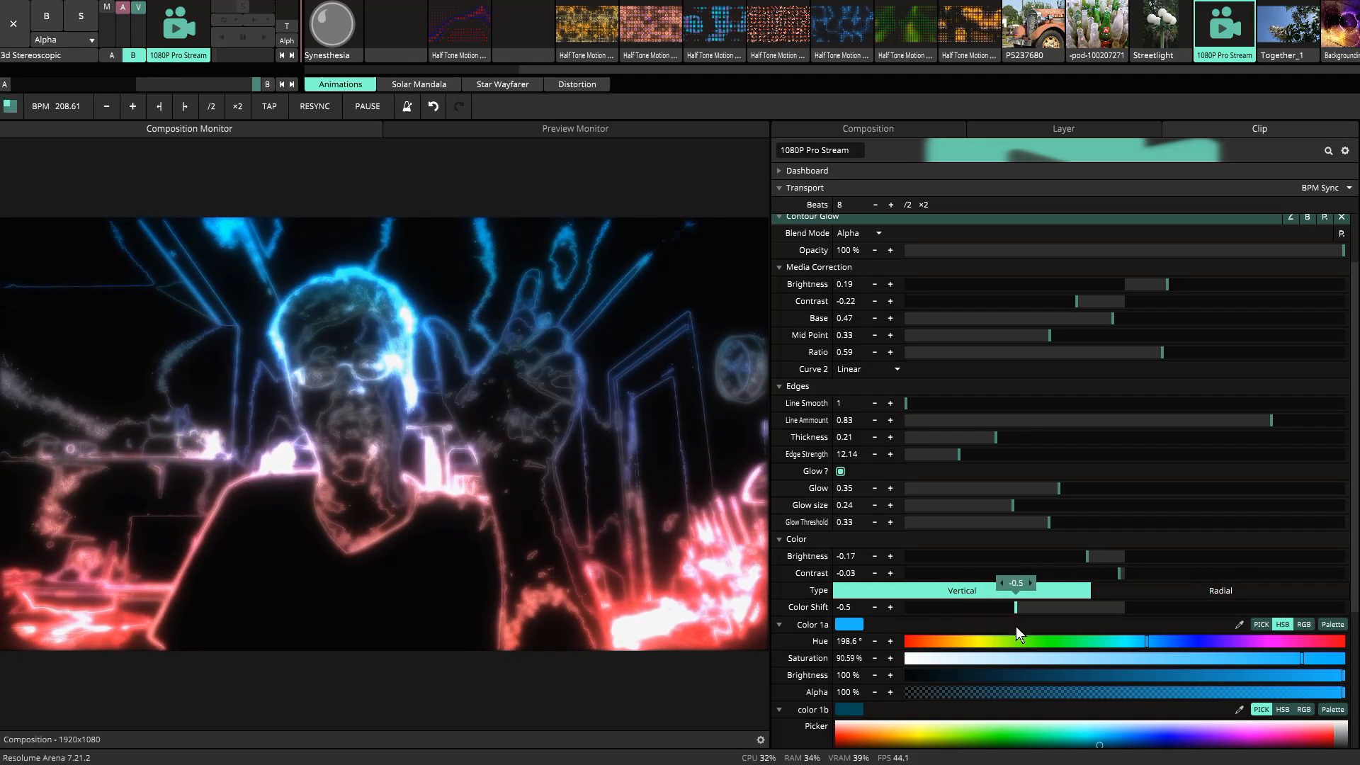
{"action": "left_click_drag", "start_coordinate": [1016, 626], "coordinate": [1111, 611]}
Step: Set Color Shift 2 to -0.06 and change the color gradient type to Radial
{"action": "scroll", "coordinate": [1122, 627], "scroll_direction": "down", "scroll_amount": 2}
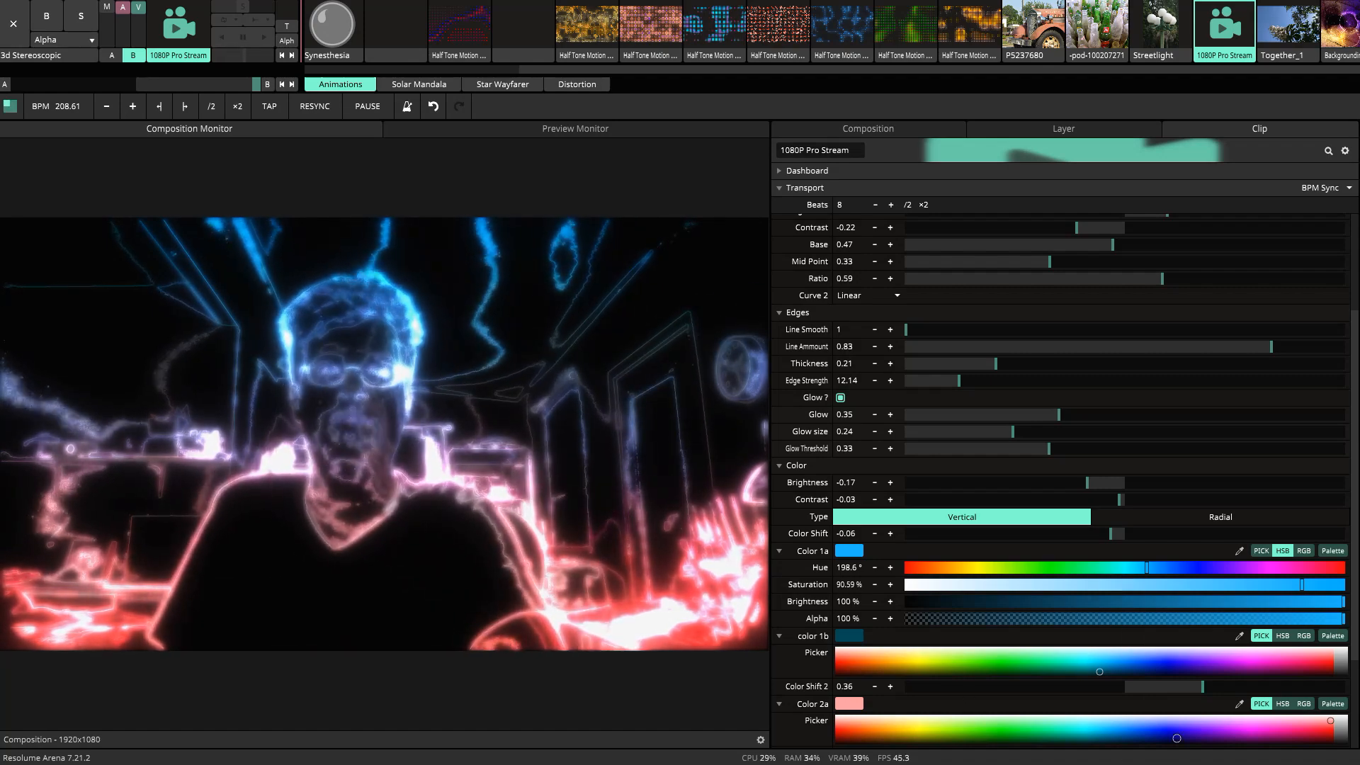
{"action": "left_click_drag", "start_coordinate": [1205, 690], "coordinate": [1114, 712]}
{"action": "scroll", "coordinate": [998, 658], "scroll_direction": "down", "scroll_amount": 2}
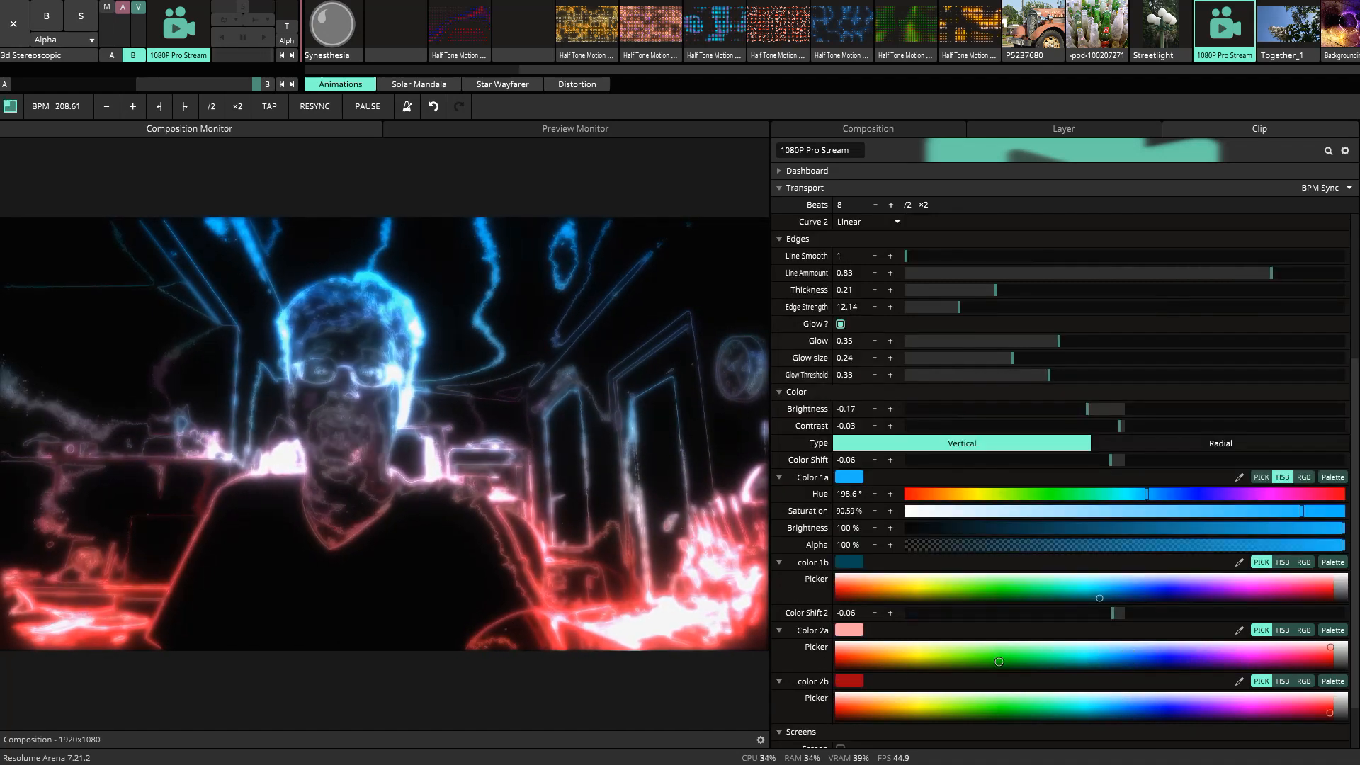
{"action": "left_click", "coordinate": [1141, 442]}
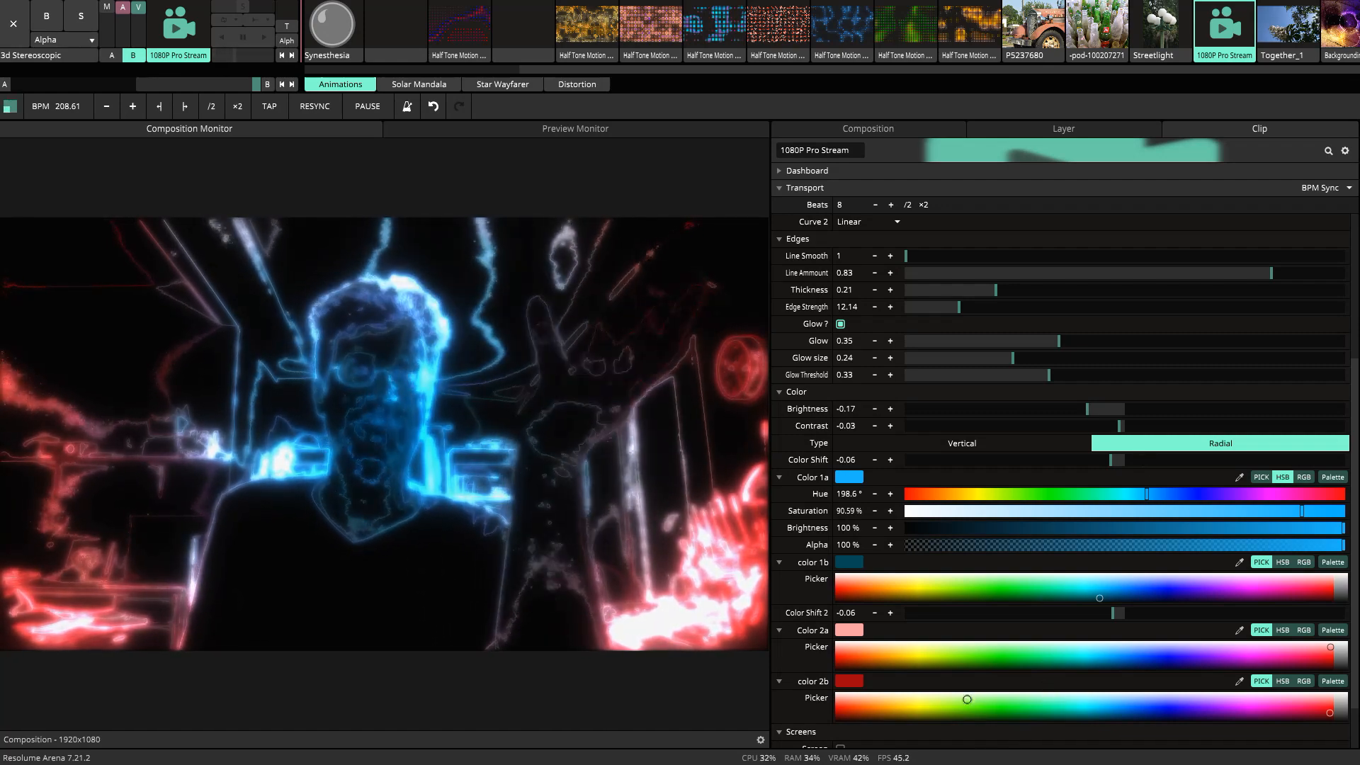
Step: Enable the horizontal-line screen and try line thicknesses up to 36.29, settling on 4.61
{"action": "scroll", "coordinate": [968, 675], "scroll_direction": "down", "scroll_amount": 2}
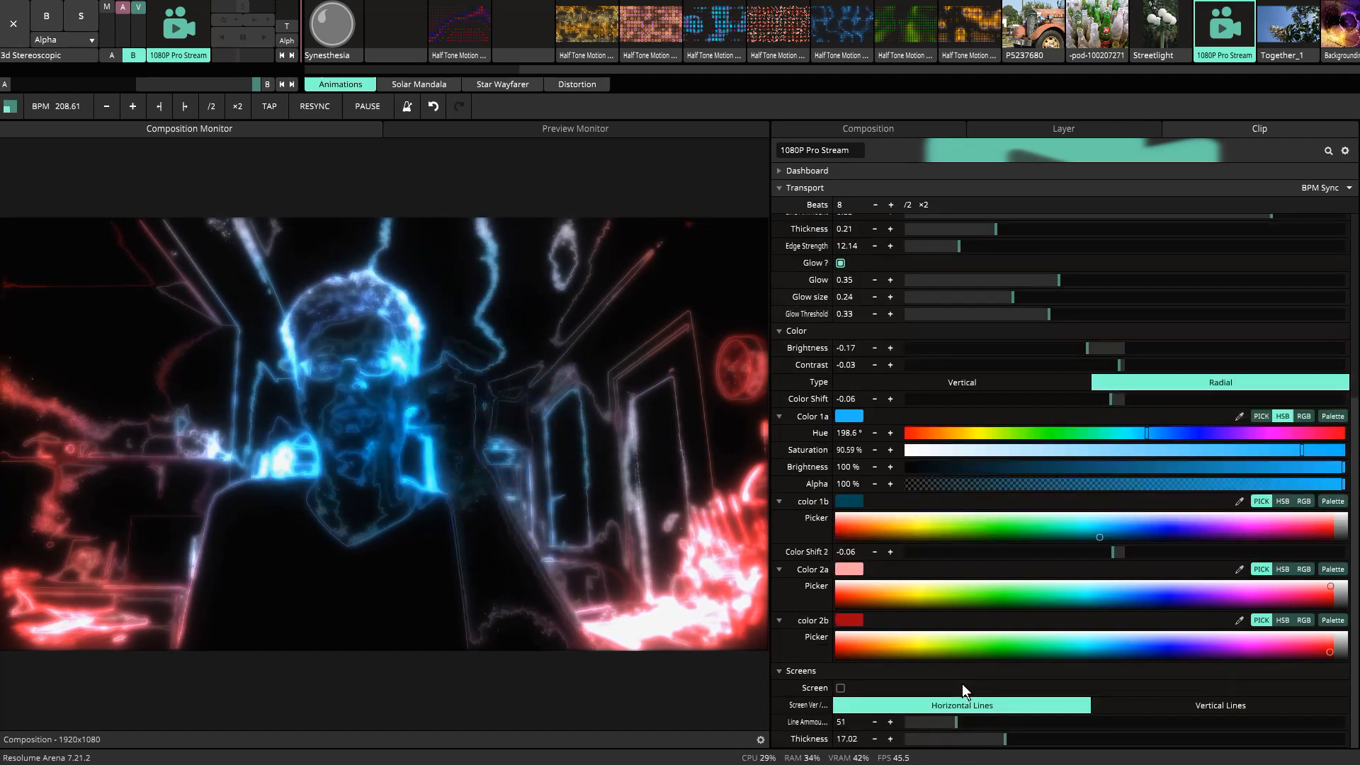
{"action": "left_click", "coordinate": [837, 689]}
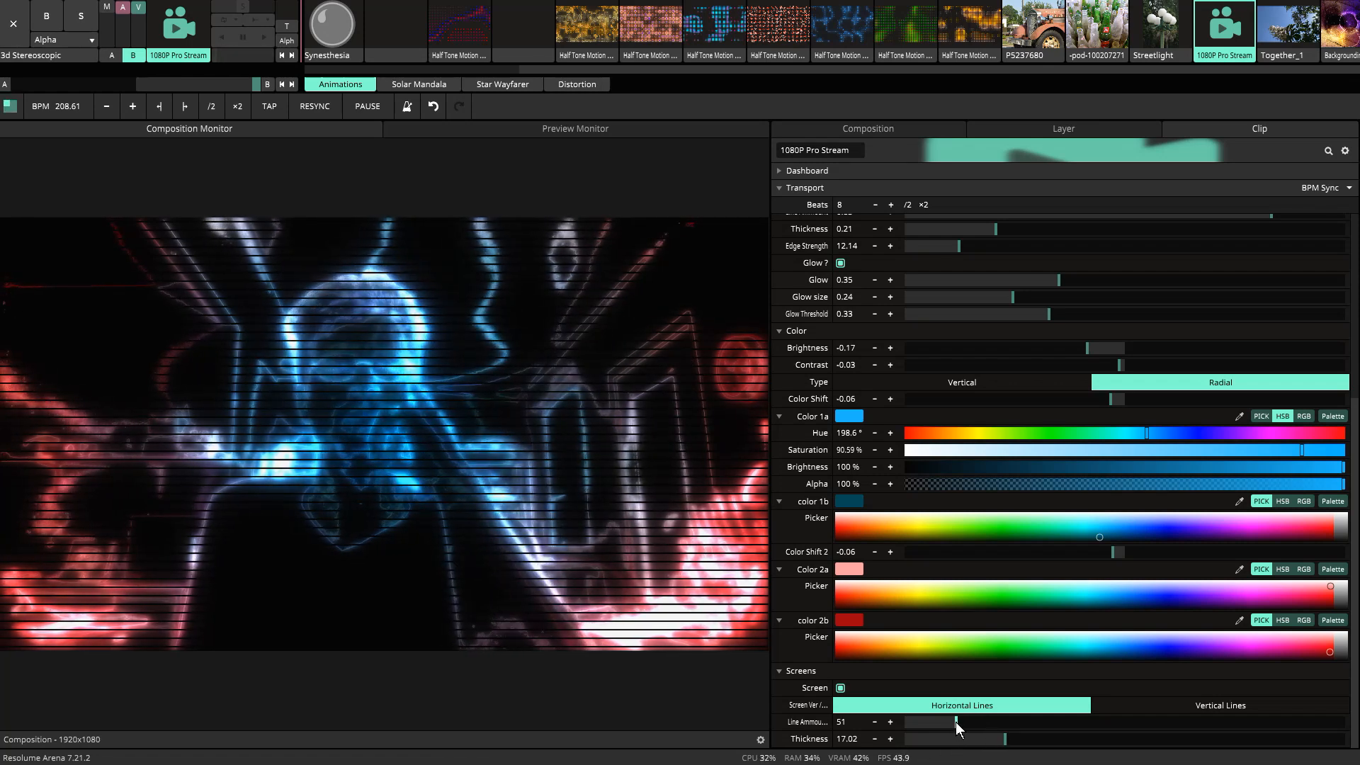
{"action": "left_click_drag", "start_coordinate": [978, 725], "coordinate": [959, 753]}
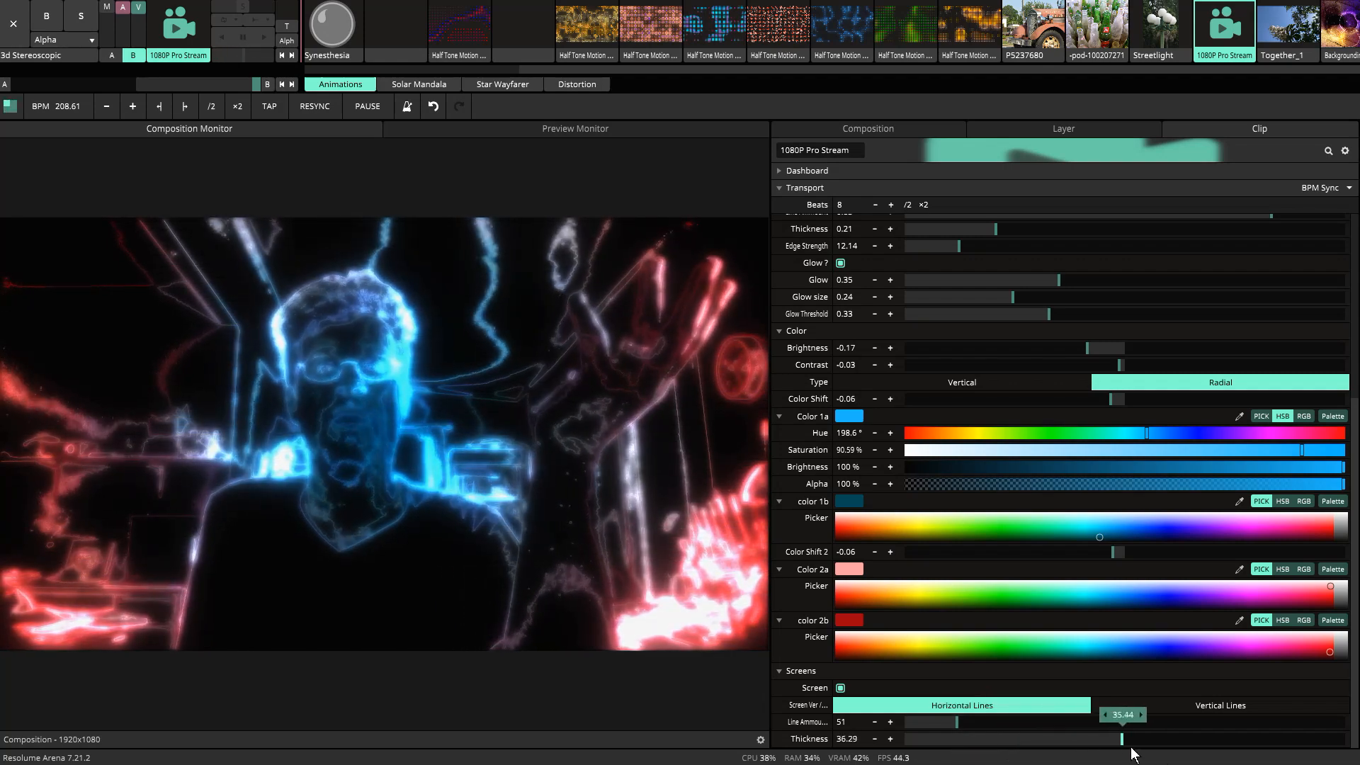
{"action": "left_click_drag", "start_coordinate": [1032, 757], "coordinate": [945, 743]}
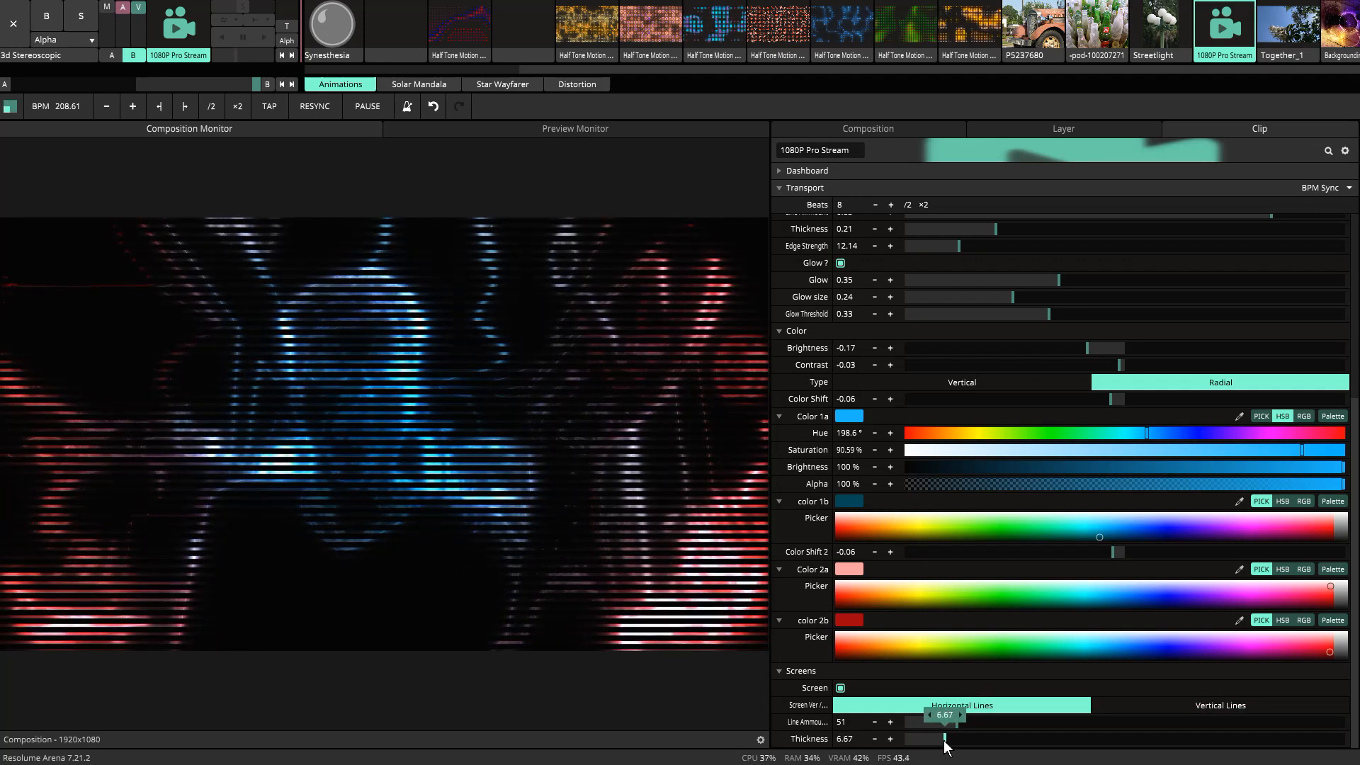
Step: Try screen line amounts between 126 and 175, settling on 105 lines with a thickness of 4.49
{"action": "left_click_drag", "start_coordinate": [955, 728], "coordinate": [1099, 731]}
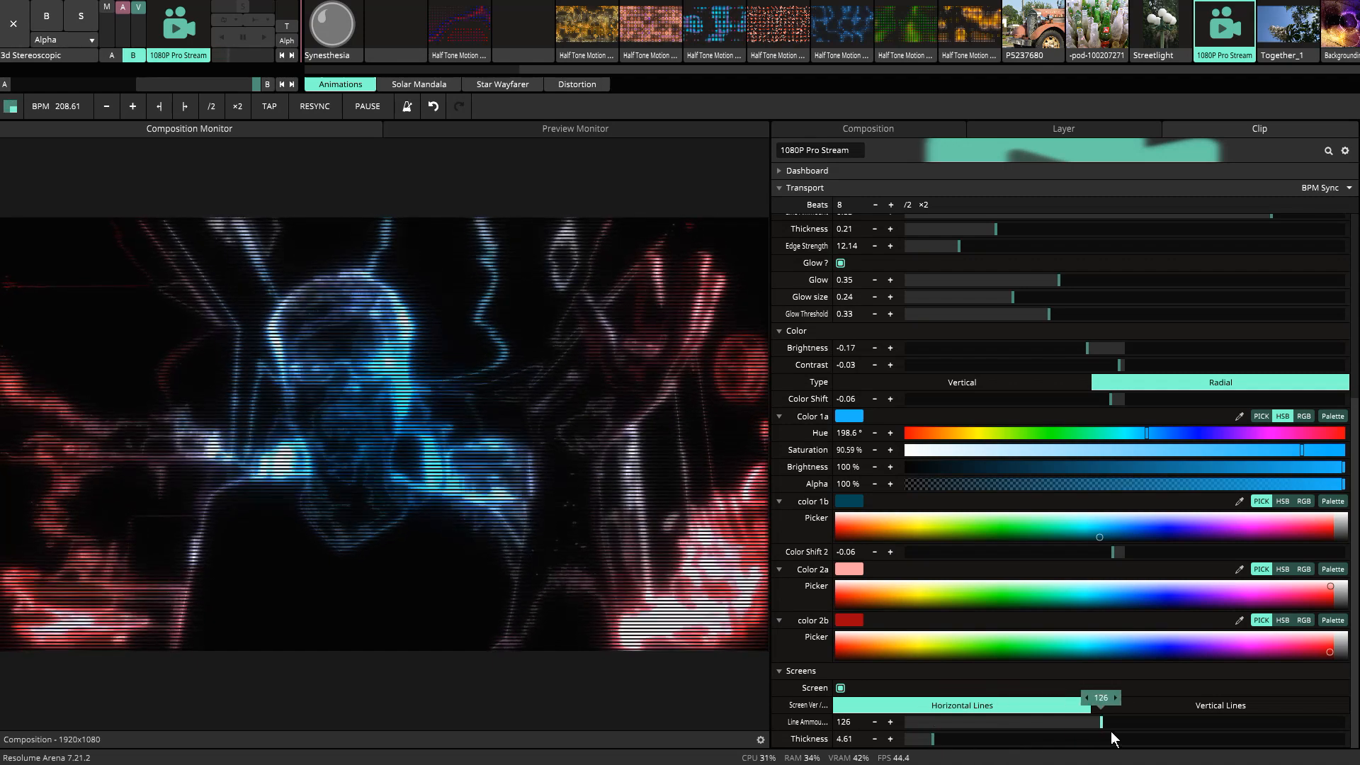
{"action": "left_click_drag", "start_coordinate": [1192, 729], "coordinate": [1191, 730]}
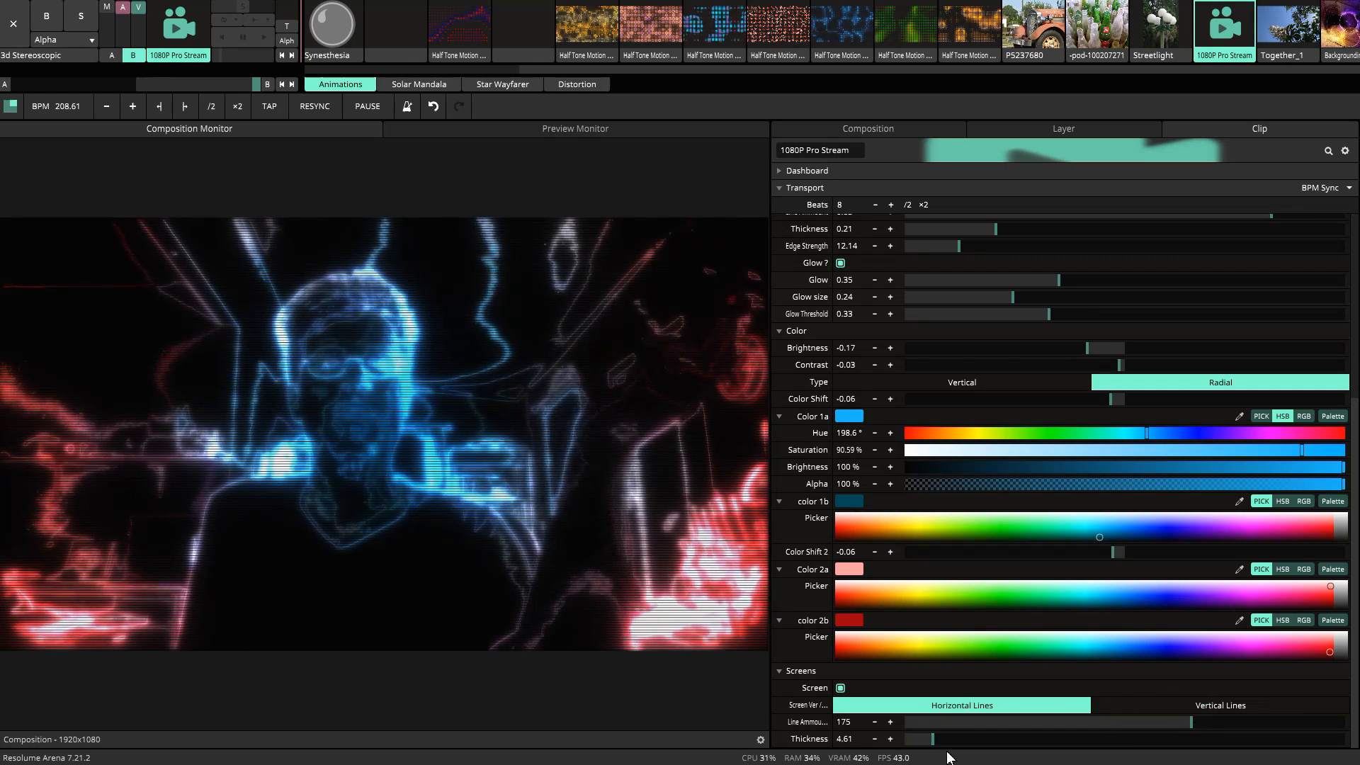
{"action": "left_click_drag", "start_coordinate": [927, 738], "coordinate": [933, 738]}
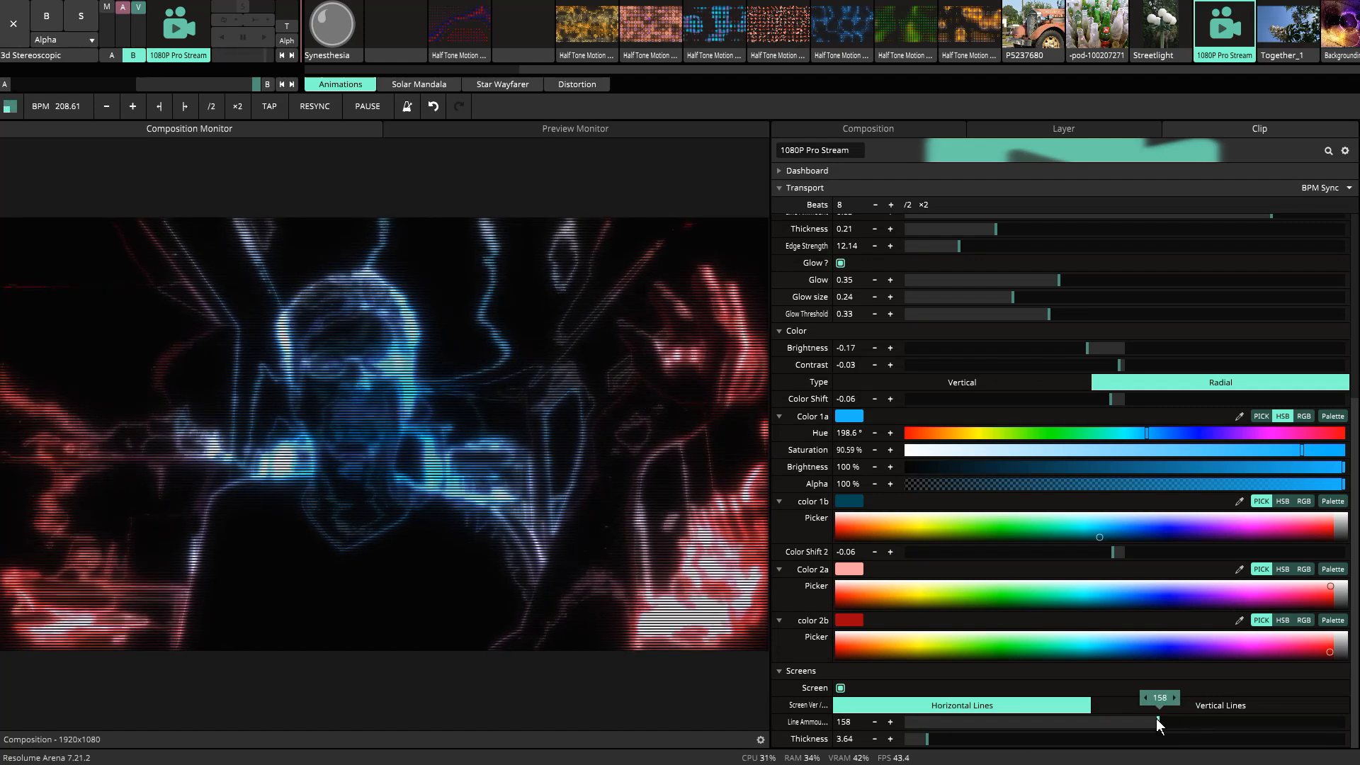
{"action": "left_click_drag", "start_coordinate": [1107, 711], "coordinate": [1105, 712]}
{"action": "left_click_drag", "start_coordinate": [947, 739], "coordinate": [932, 738]}
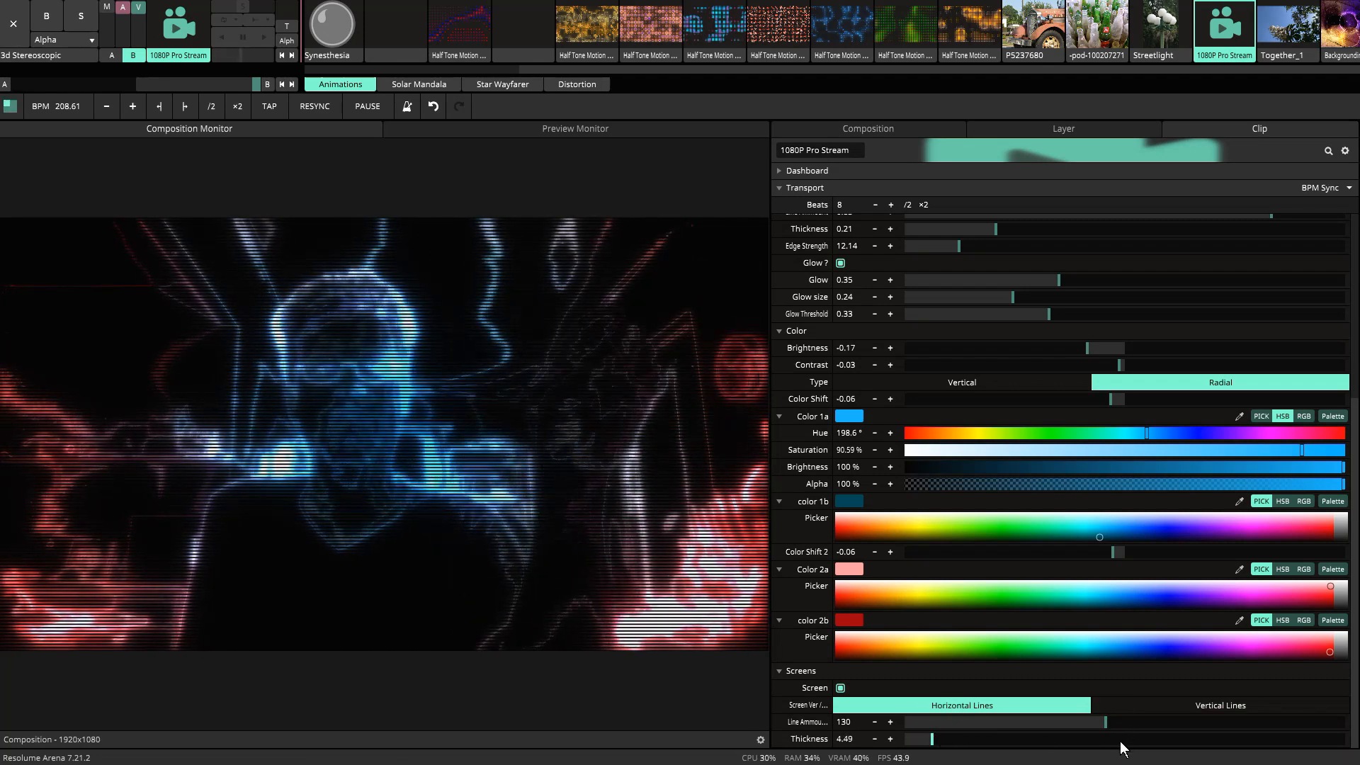
{"action": "left_click_drag", "start_coordinate": [1109, 725], "coordinate": [1059, 719]}
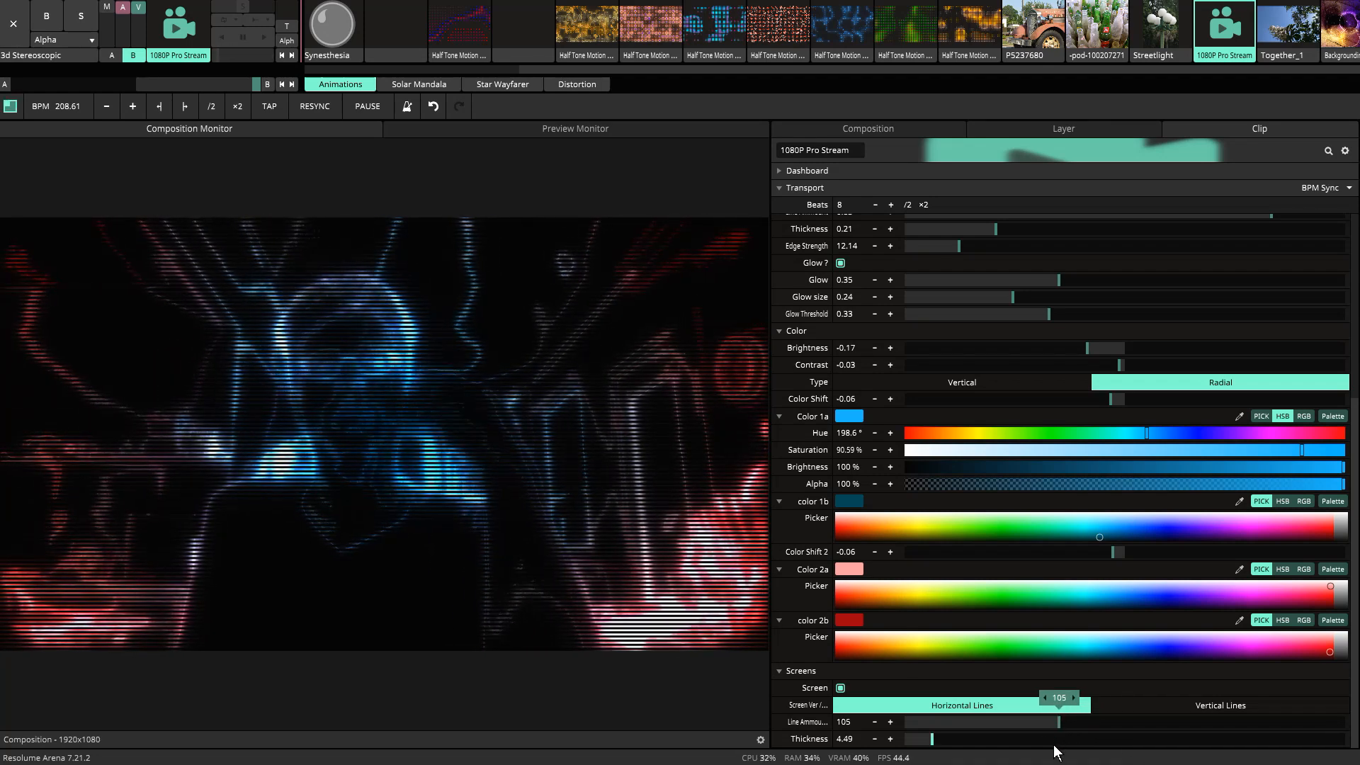
Step: Set the glow to 0.49, glow size to 0.35 and glow threshold to 0.24
{"action": "scroll", "coordinate": [1024, 616], "scroll_direction": "up", "scroll_amount": 4}
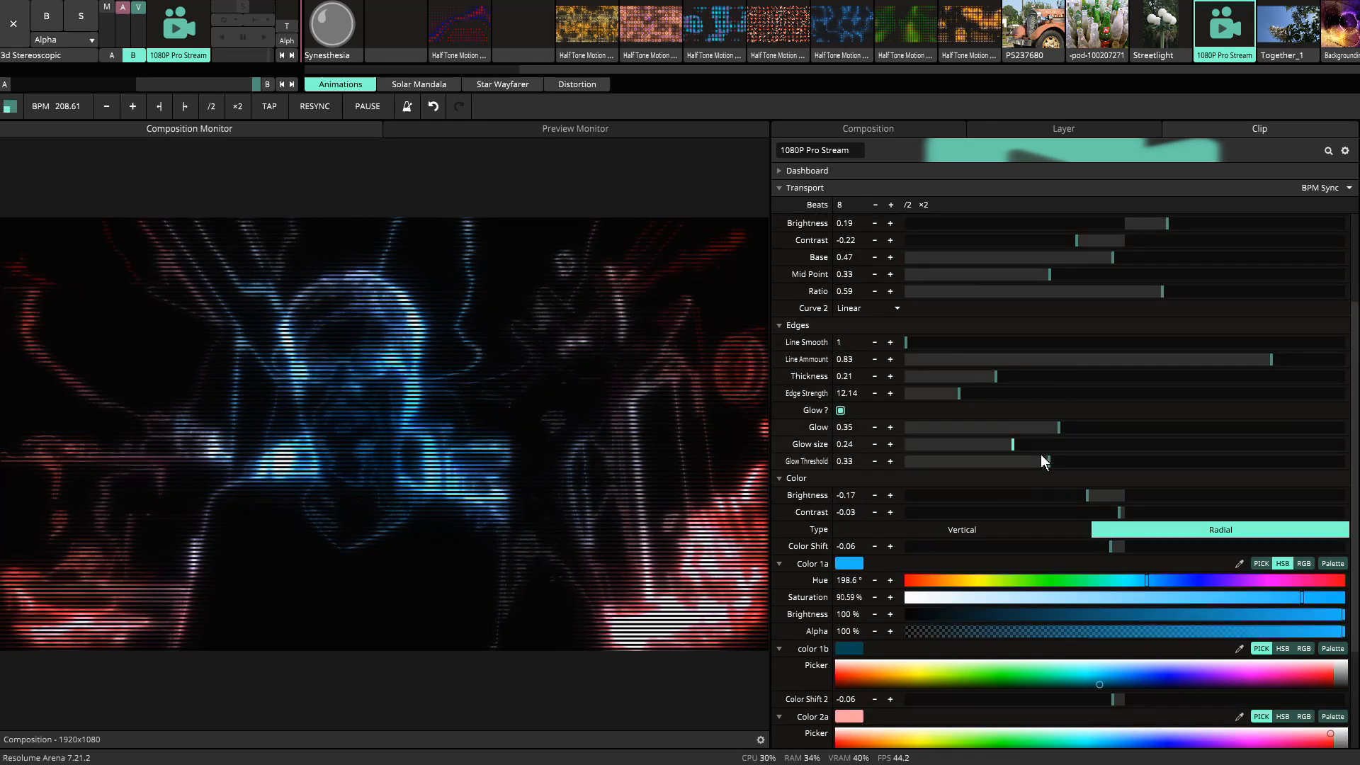
{"action": "left_click_drag", "start_coordinate": [1059, 431], "coordinate": [1120, 427]}
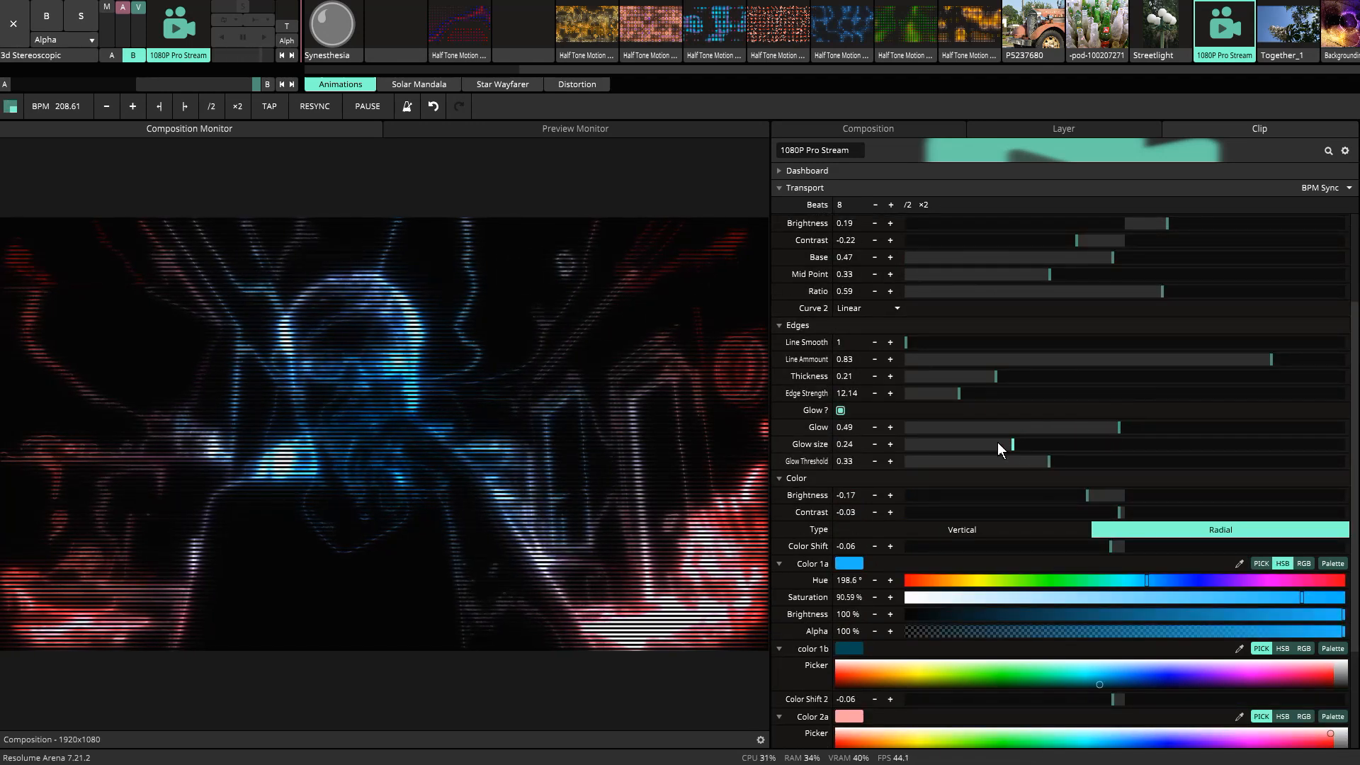
{"action": "left_click_drag", "start_coordinate": [1051, 462], "coordinate": [1013, 464]}
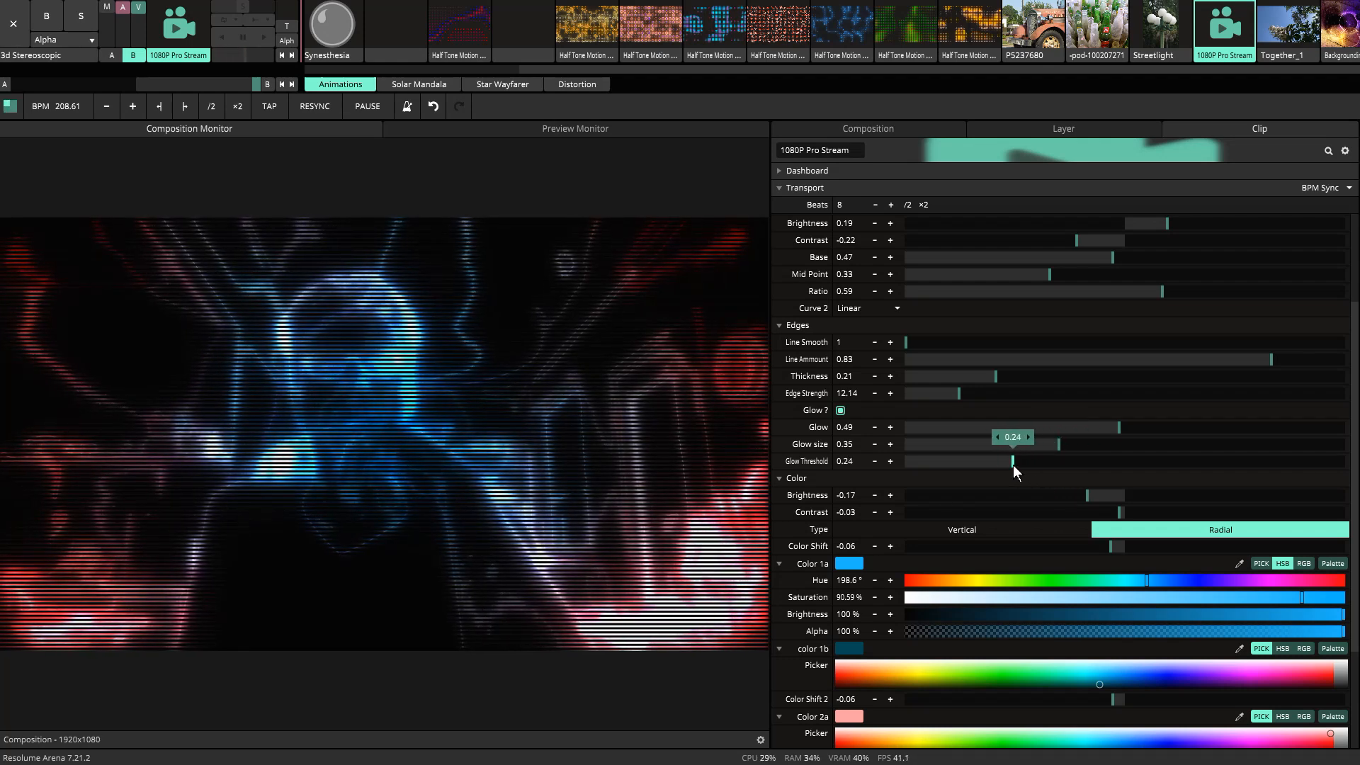
{"action": "scroll", "coordinate": [1087, 612], "scroll_direction": "down", "scroll_amount": 2}
{"action": "scroll", "coordinate": [1038, 716], "scroll_direction": "down", "scroll_amount": 2}
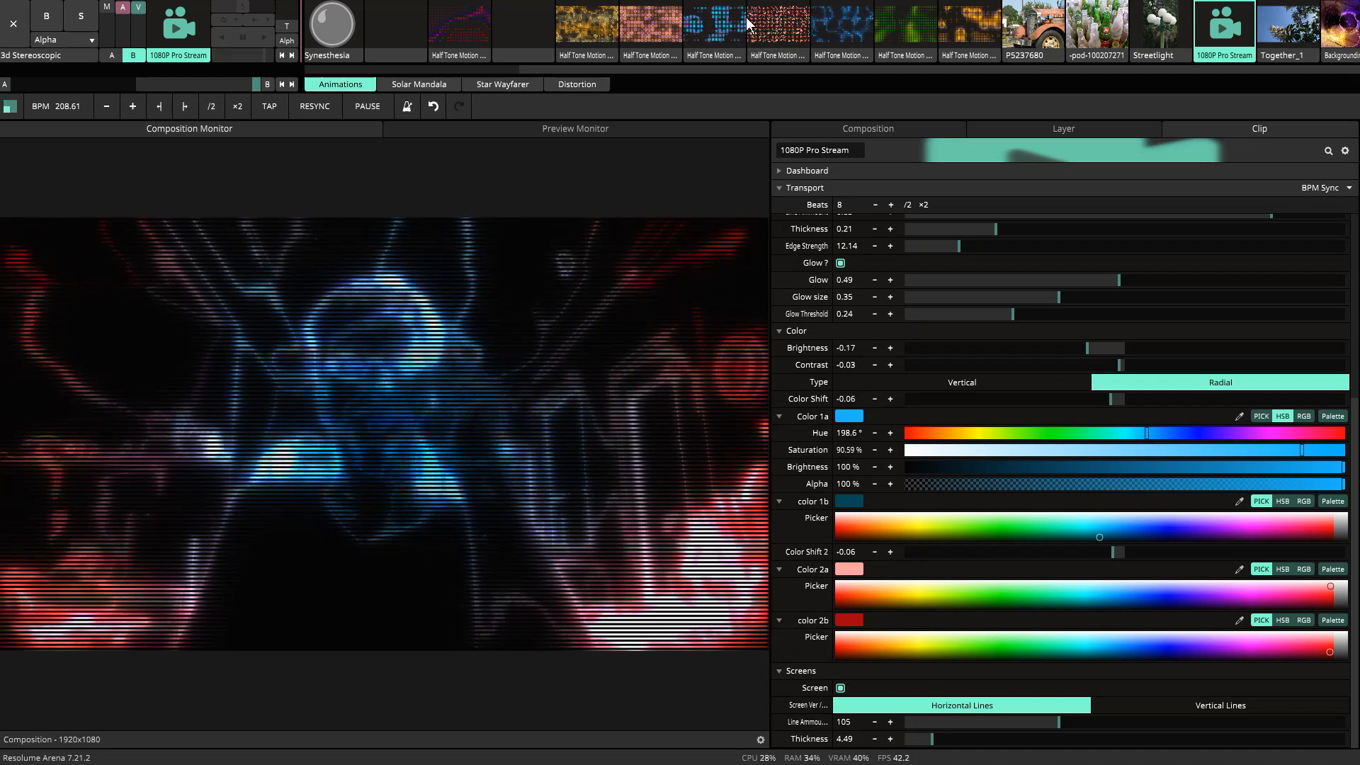
Step: Try the Solar Mandala clip and the Red and Chevron clip on Layer 2 together with the camera stream
{"action": "scroll", "coordinate": [1039, 63], "scroll_direction": "up", "scroll_amount": 1}
{"action": "scroll", "coordinate": [897, 56], "scroll_direction": "down", "scroll_amount": 6}
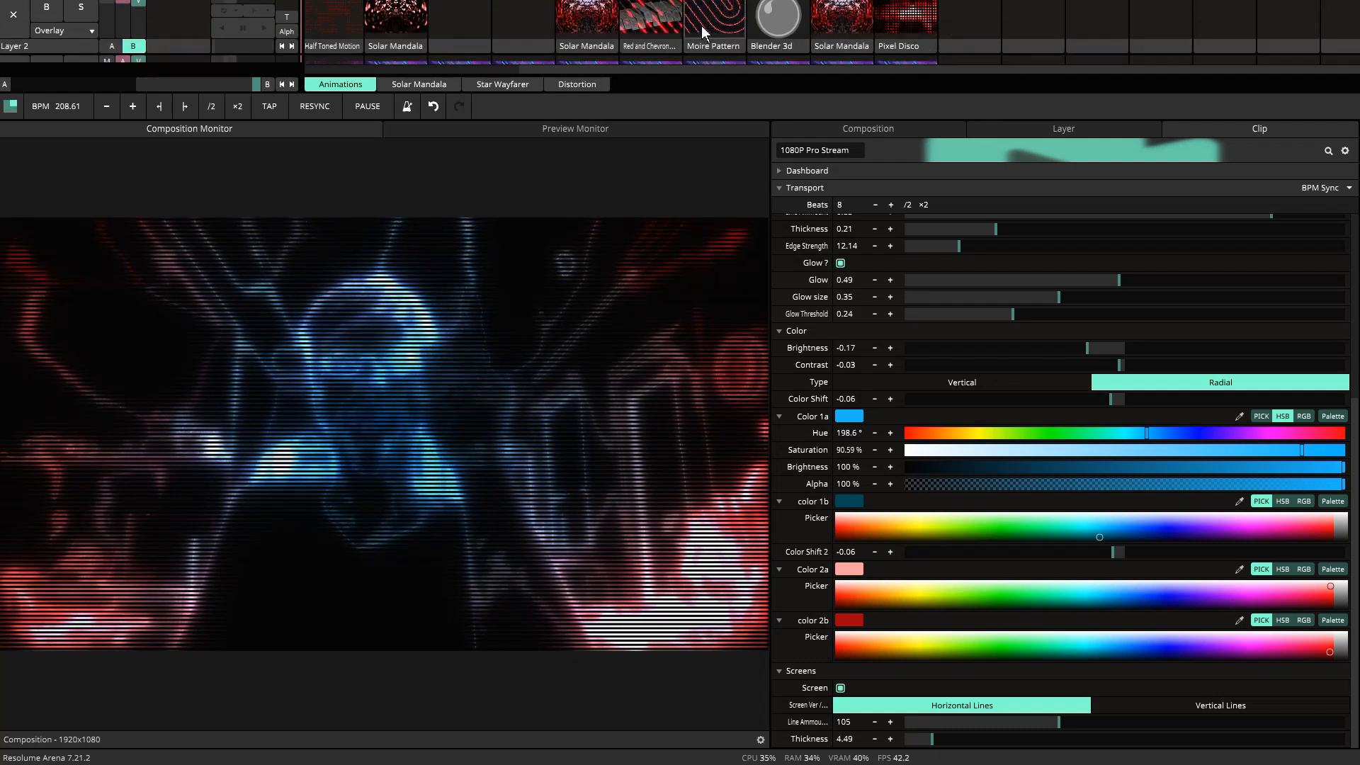
{"action": "left_click", "coordinate": [585, 15]}
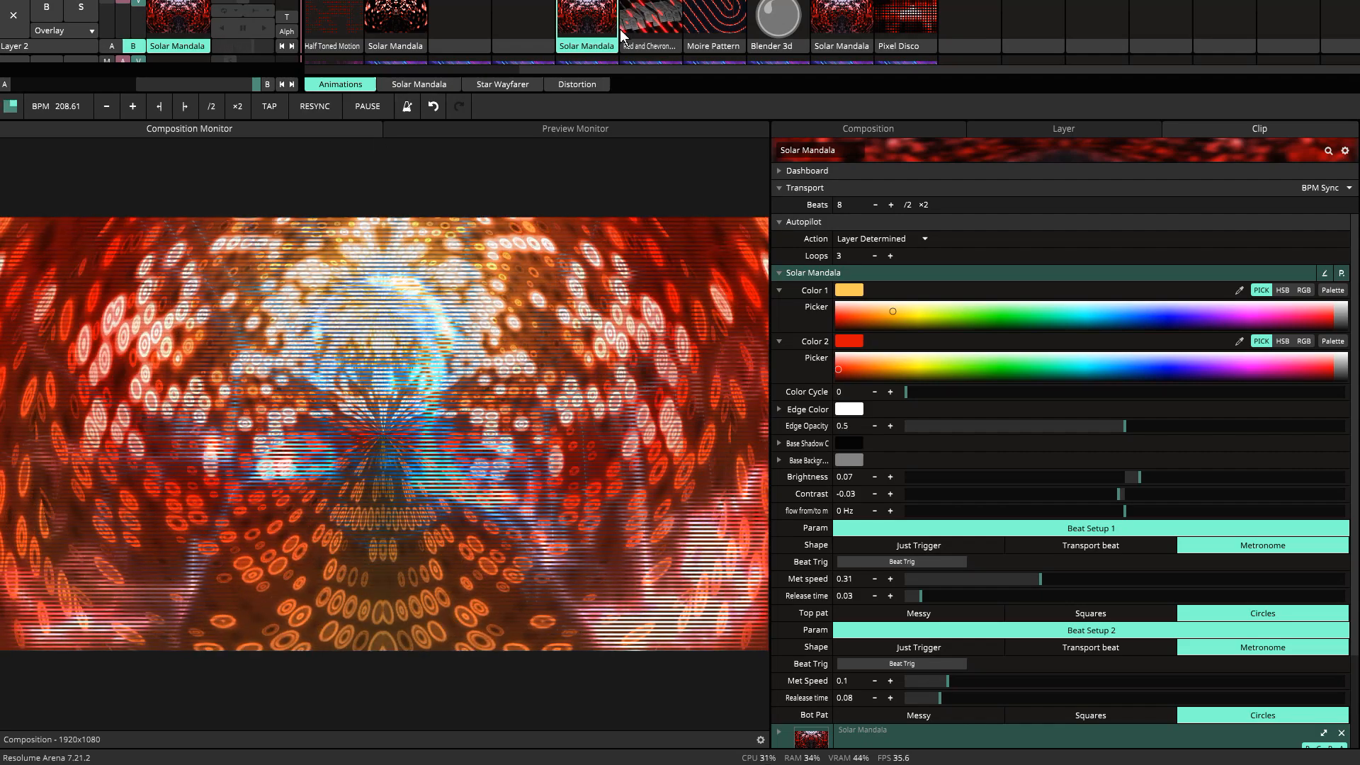
{"action": "left_click", "coordinate": [639, 24]}
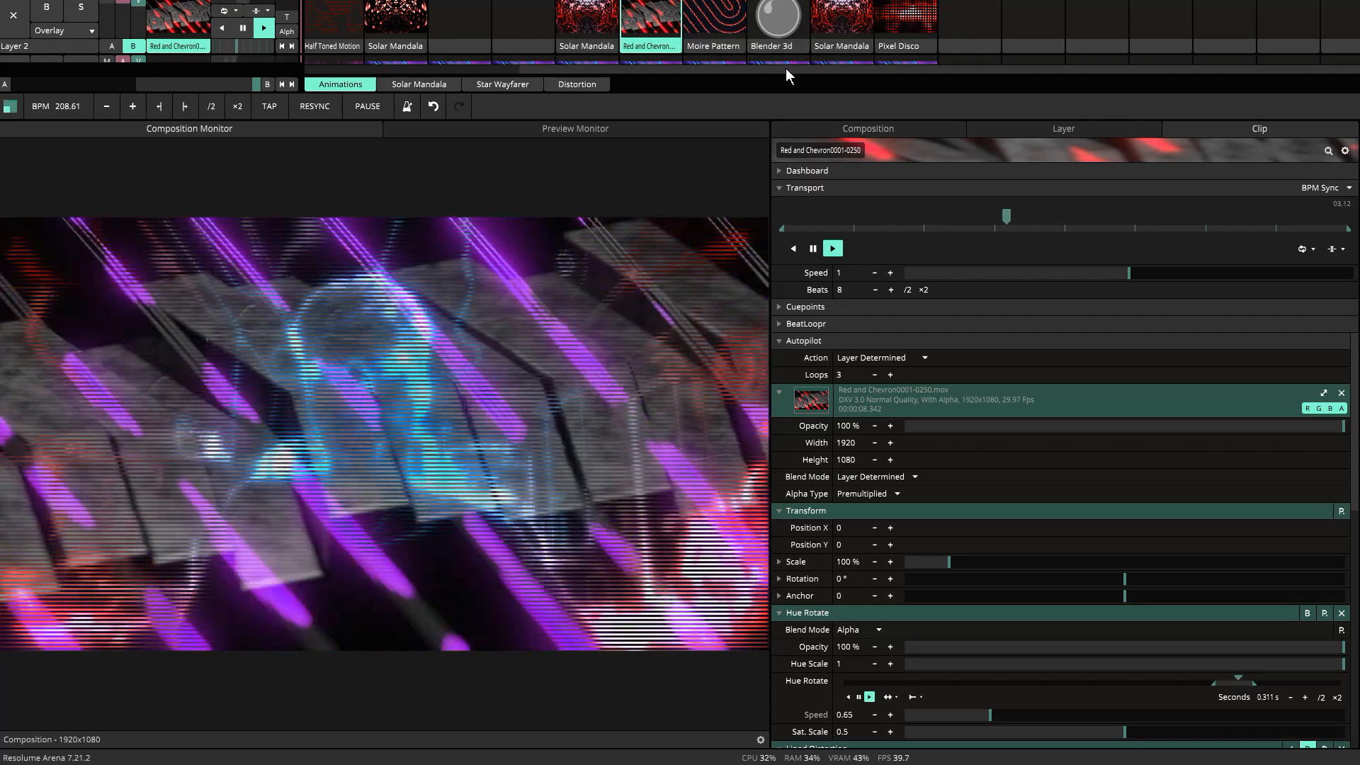
Step: Try several Traffic Slide clips on the layer below Layer 2, settling on the red and teal one in Overlay mode
{"action": "scroll", "coordinate": [870, 56], "scroll_direction": "up", "scroll_amount": 5}
{"action": "scroll", "coordinate": [870, 57], "scroll_direction": "down", "scroll_amount": 5}
{"action": "scroll", "coordinate": [737, 57], "scroll_direction": "down", "scroll_amount": 3}
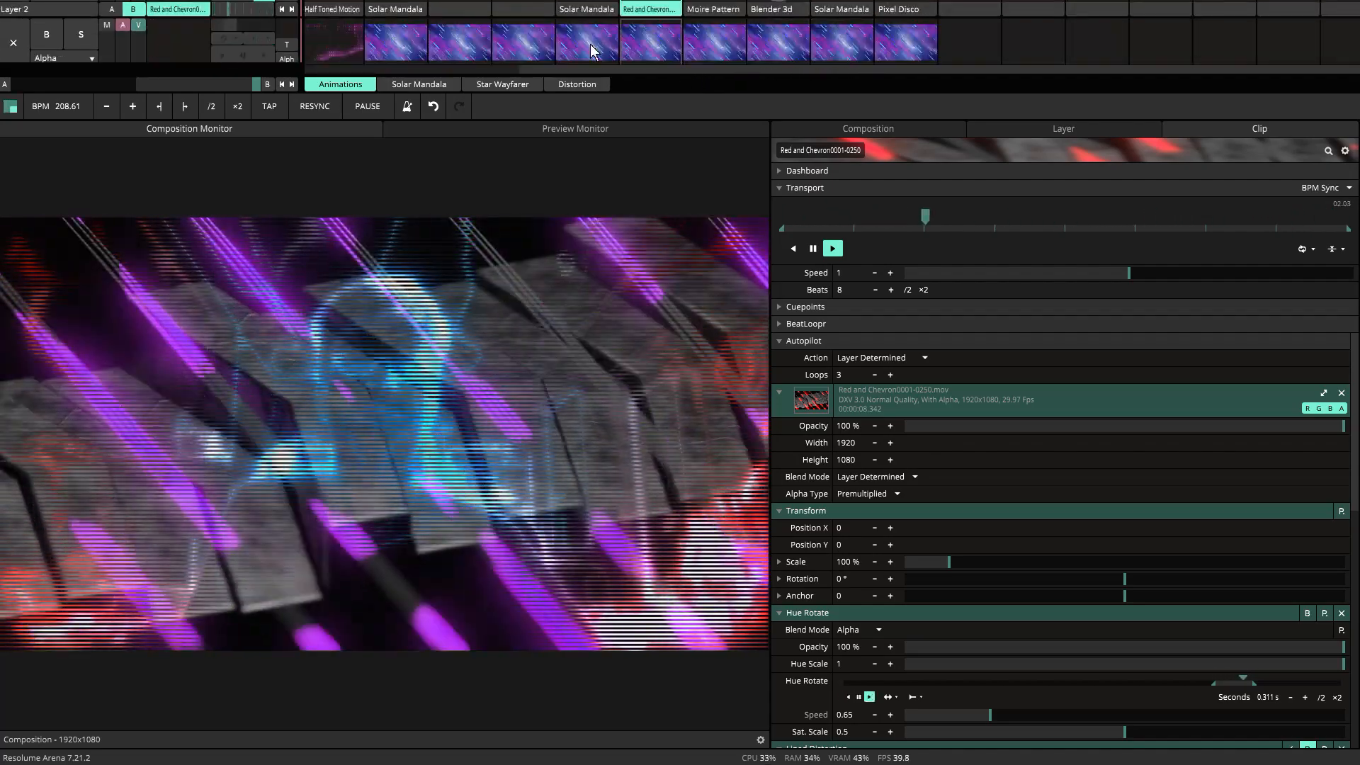
{"action": "left_click", "coordinate": [407, 39]}
{"action": "scroll", "coordinate": [409, 44], "scroll_direction": "up", "scroll_amount": 2}
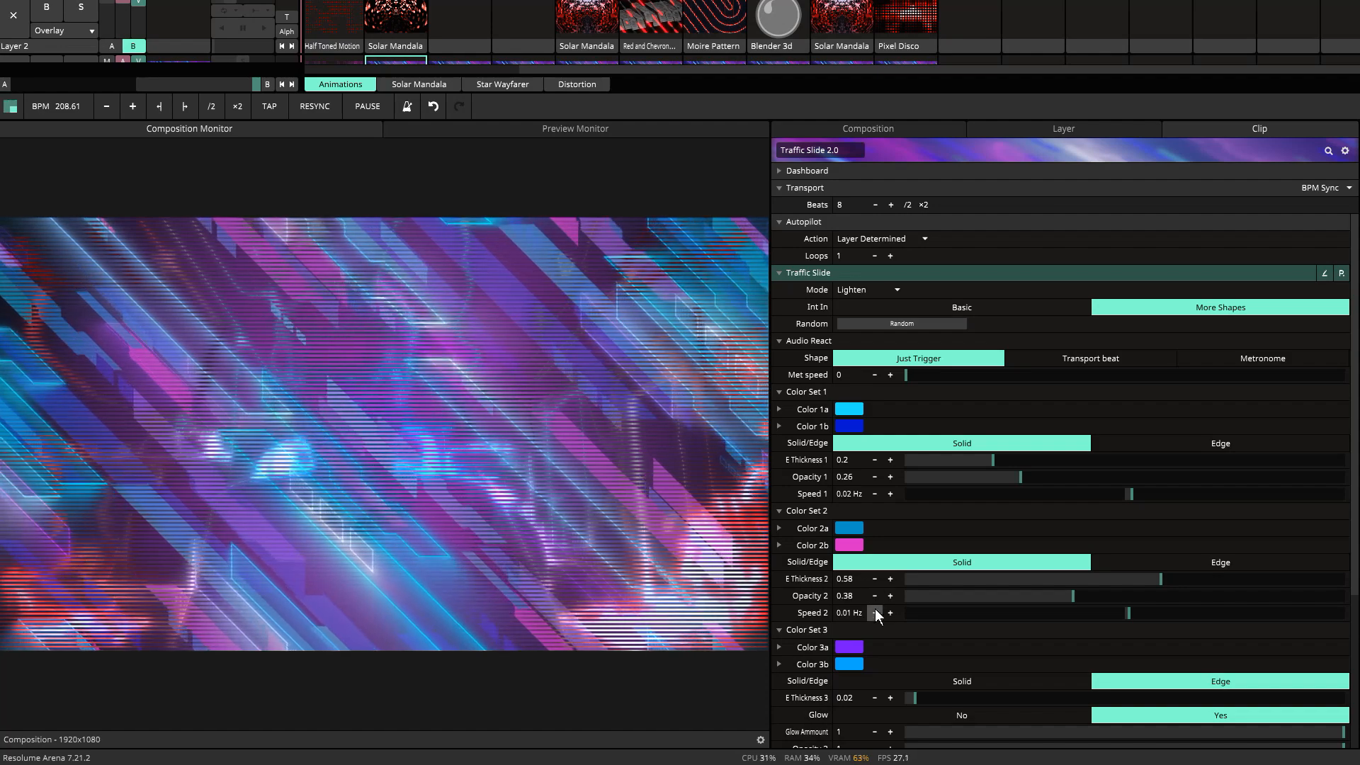
{"action": "scroll", "coordinate": [539, 42], "scroll_direction": "down", "scroll_amount": 2}
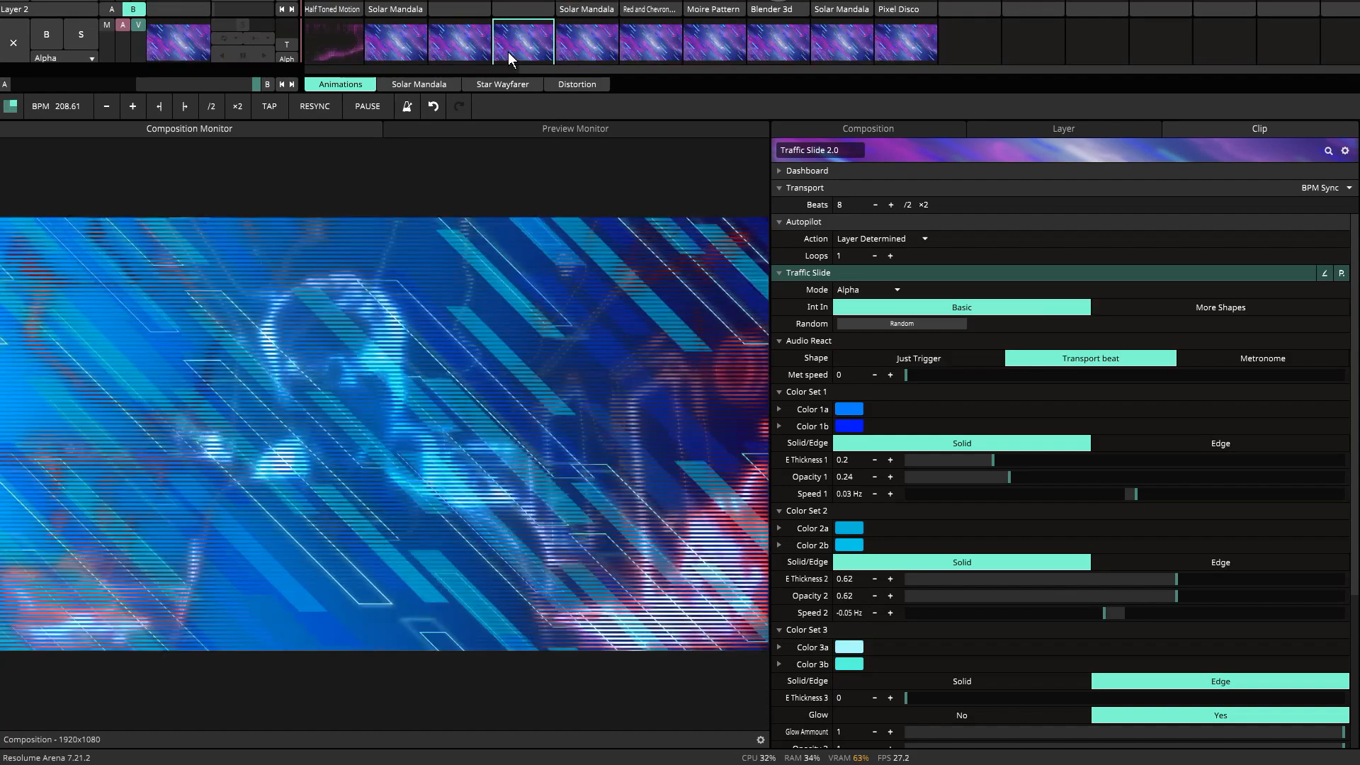
{"action": "left_click", "coordinate": [459, 42]}
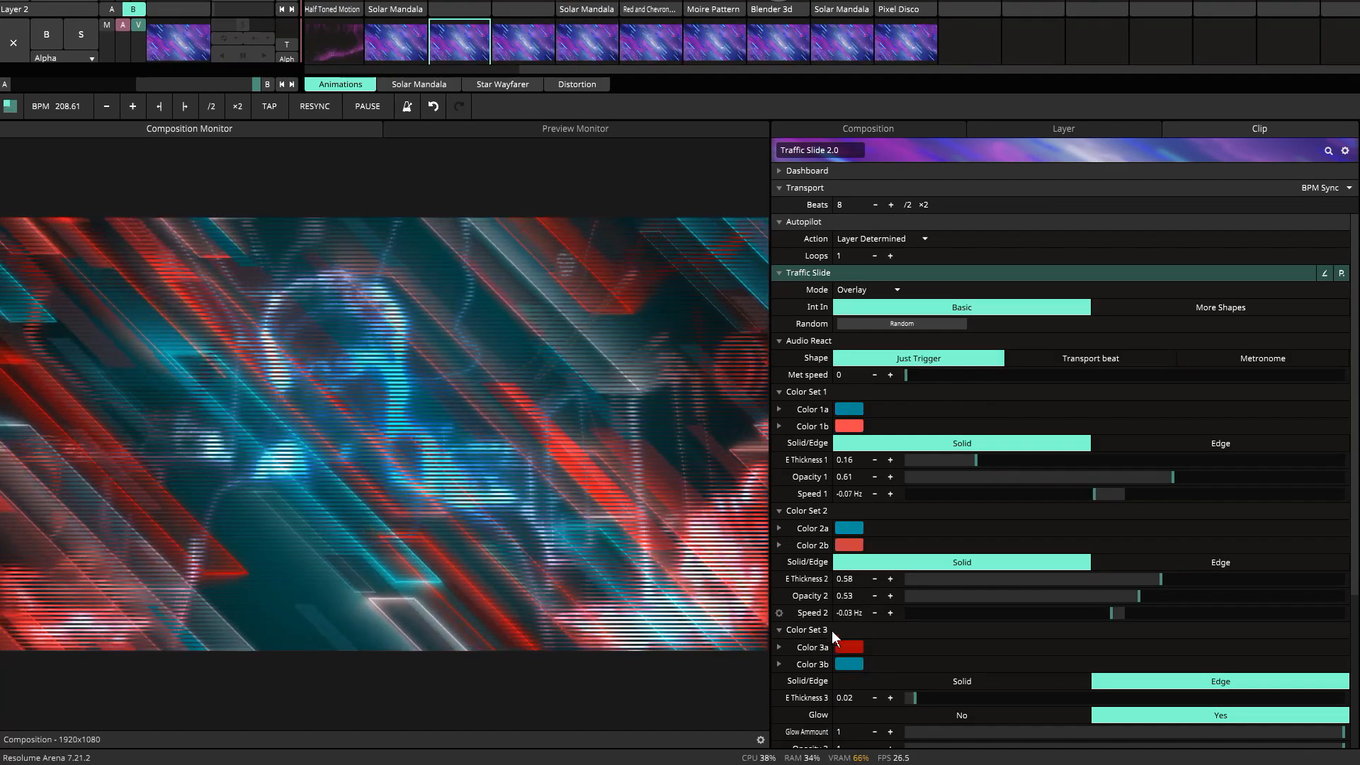
Step: Return to the 1080P Pro Stream clip's settings and turn off the Contour Glow screen lines
{"action": "scroll", "coordinate": [825, 729], "scroll_direction": "down", "scroll_amount": 6}
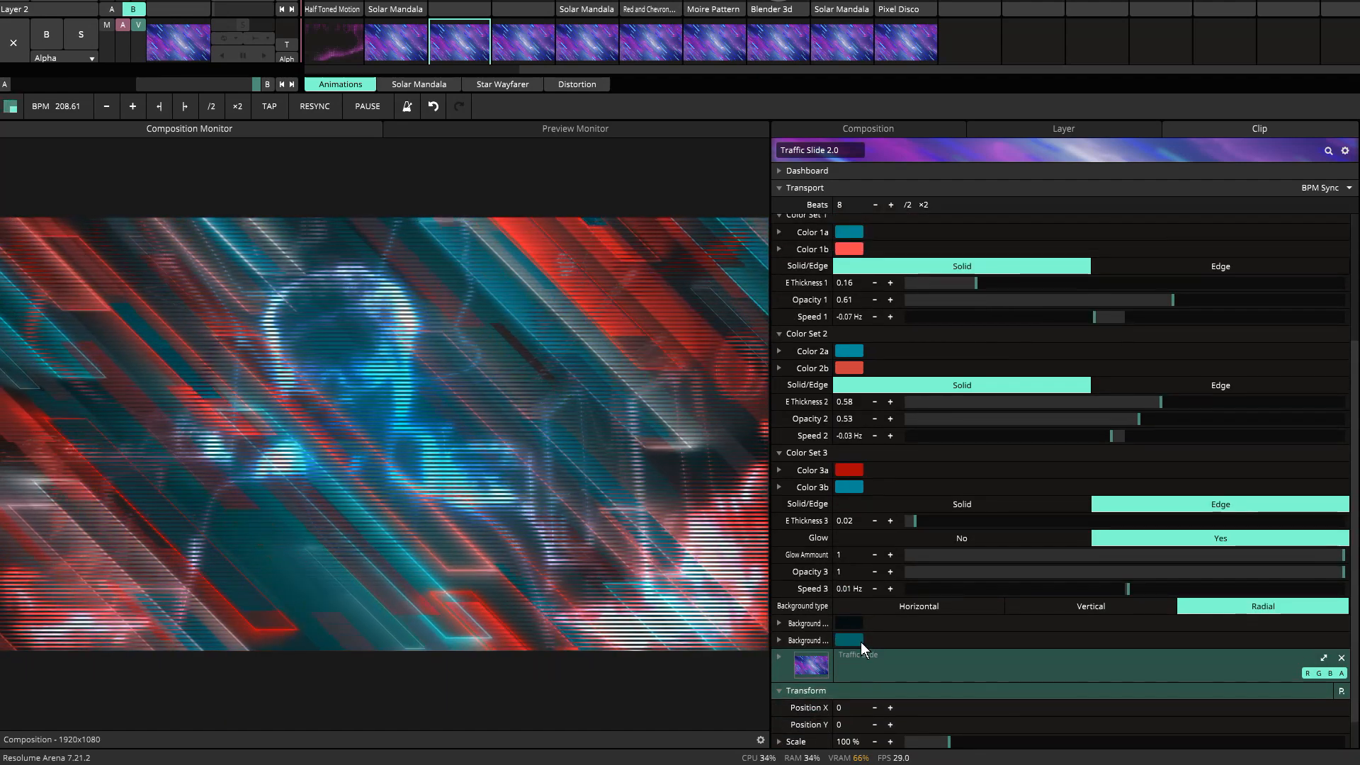
{"action": "scroll", "coordinate": [860, 642], "scroll_direction": "up", "scroll_amount": 4}
{"action": "scroll", "coordinate": [850, 42], "scroll_direction": "up", "scroll_amount": 1}
{"action": "scroll", "coordinate": [861, 33], "scroll_direction": "up", "scroll_amount": 2}
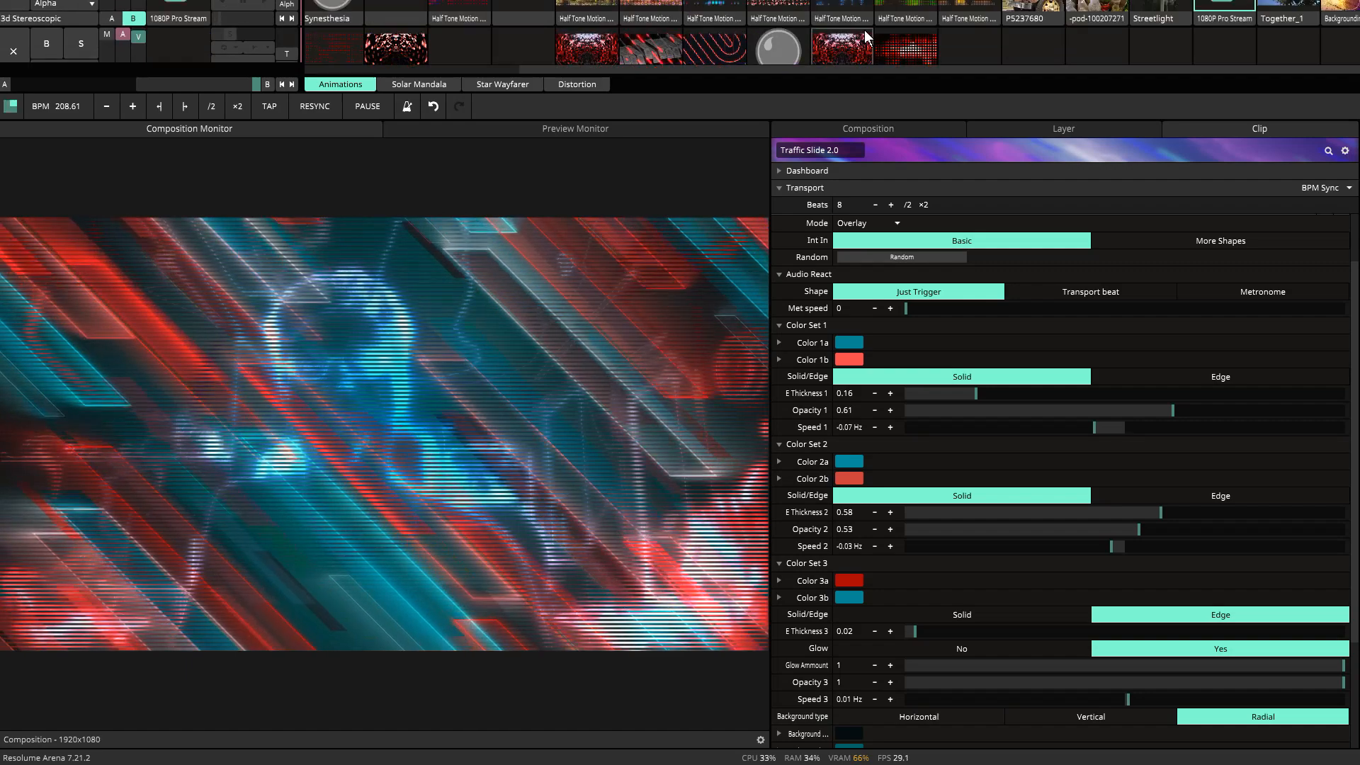
{"action": "left_click", "coordinate": [1213, 34]}
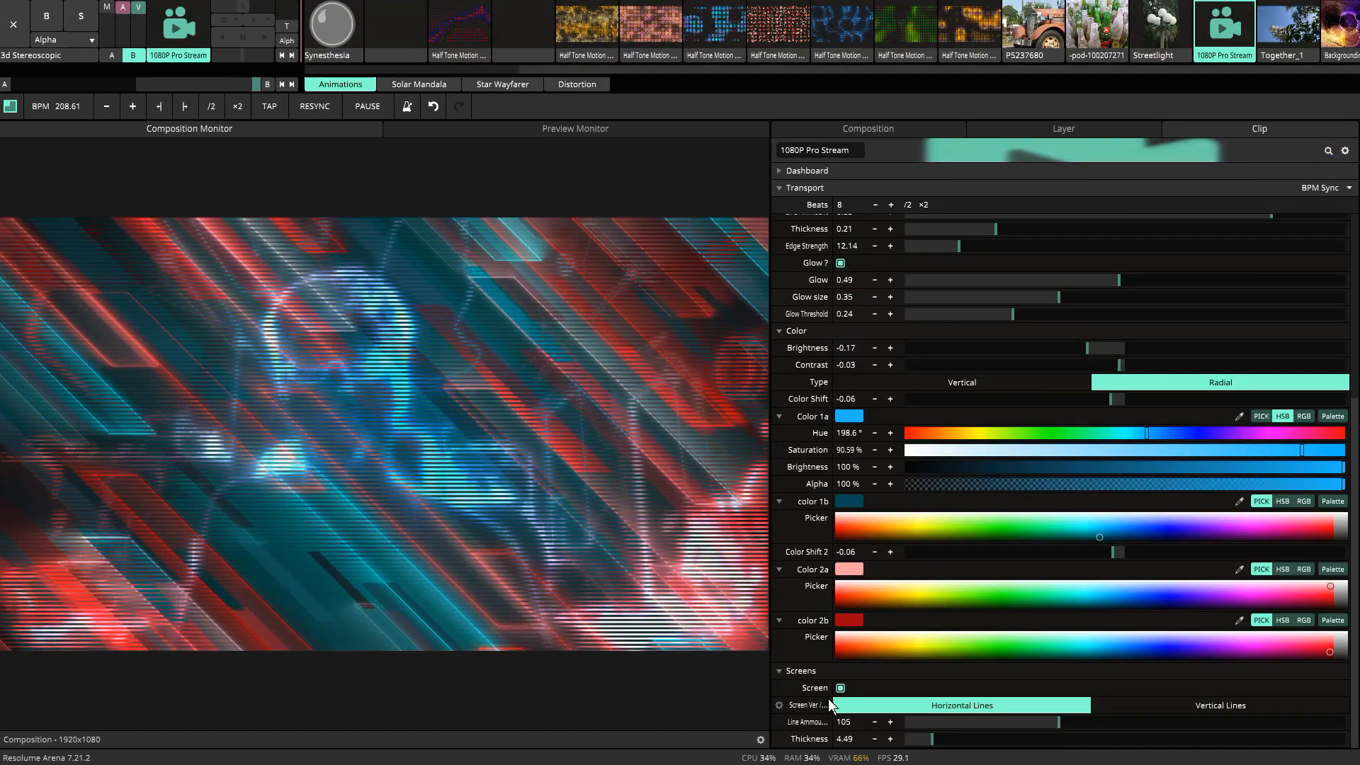
{"action": "left_click", "coordinate": [842, 676]}
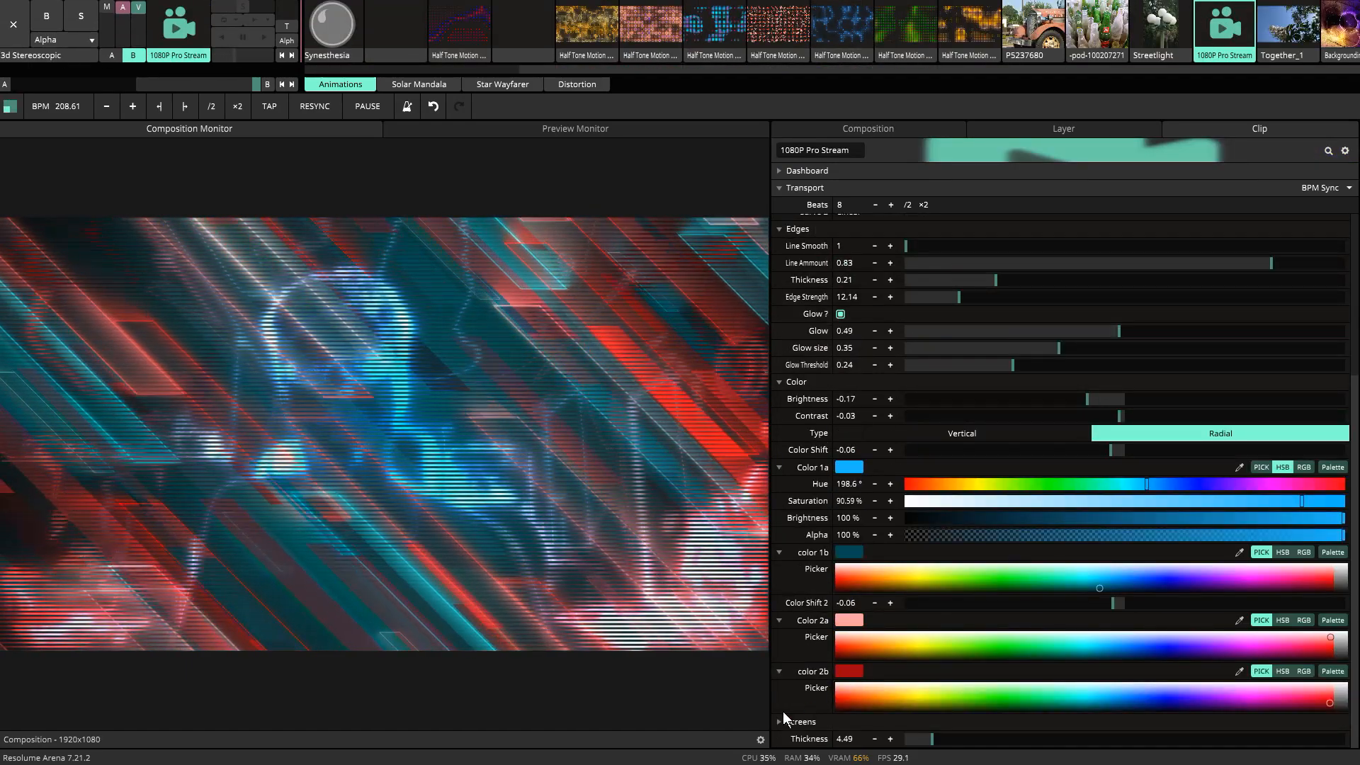
{"action": "left_click", "coordinate": [779, 722]}
{"action": "left_click", "coordinate": [840, 689]}
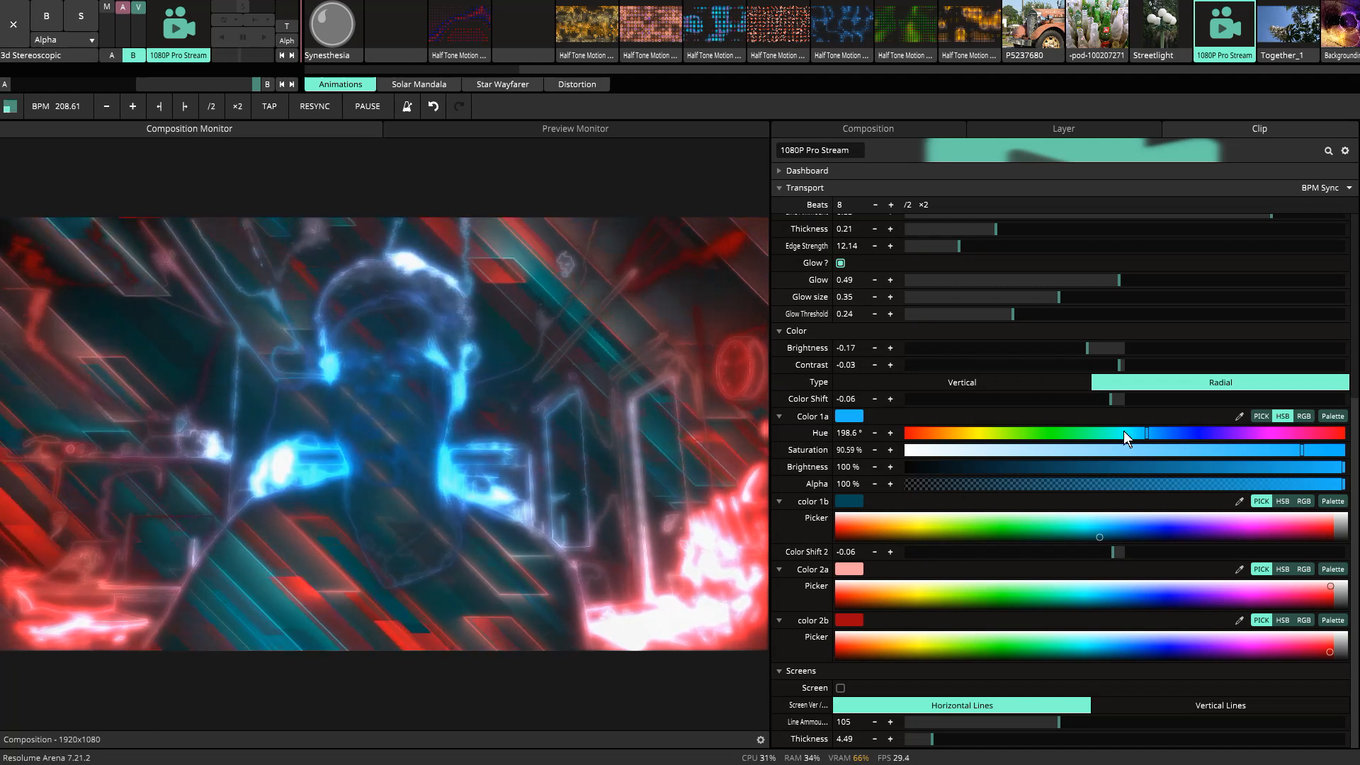
Step: Shift Color 1a's hue to 182.91°, set color 1b's brightness to 30.91 % in HSB mode, and set Color Shift to -0.09
{"action": "left_click_drag", "start_coordinate": [1144, 439], "coordinate": [1128, 439]}
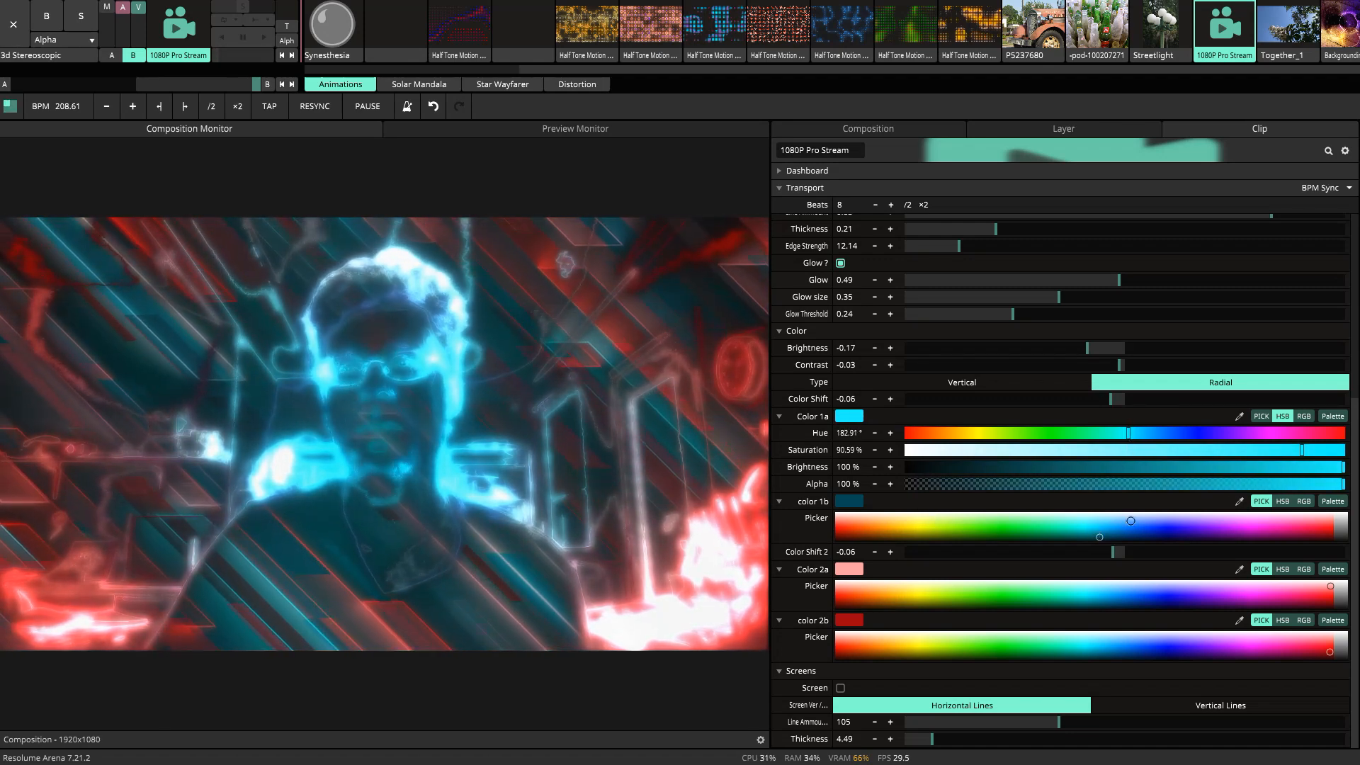
{"action": "left_click", "coordinate": [1281, 501]}
{"action": "mouse_move", "coordinate": [1052, 552]}
{"action": "left_mouse_down"}
{"action": "mouse_move", "coordinate": [1121, 555]}
{"action": "mouse_move", "coordinate": [1003, 552]}
{"action": "mouse_move", "coordinate": [1041, 554]}
{"action": "left_mouse_up"}
{"action": "mouse_move", "coordinate": [1113, 399]}
{"action": "left_mouse_down"}
{"action": "mouse_move", "coordinate": [1171, 405]}
{"action": "mouse_move", "coordinate": [1103, 415]}
{"action": "left_mouse_up"}
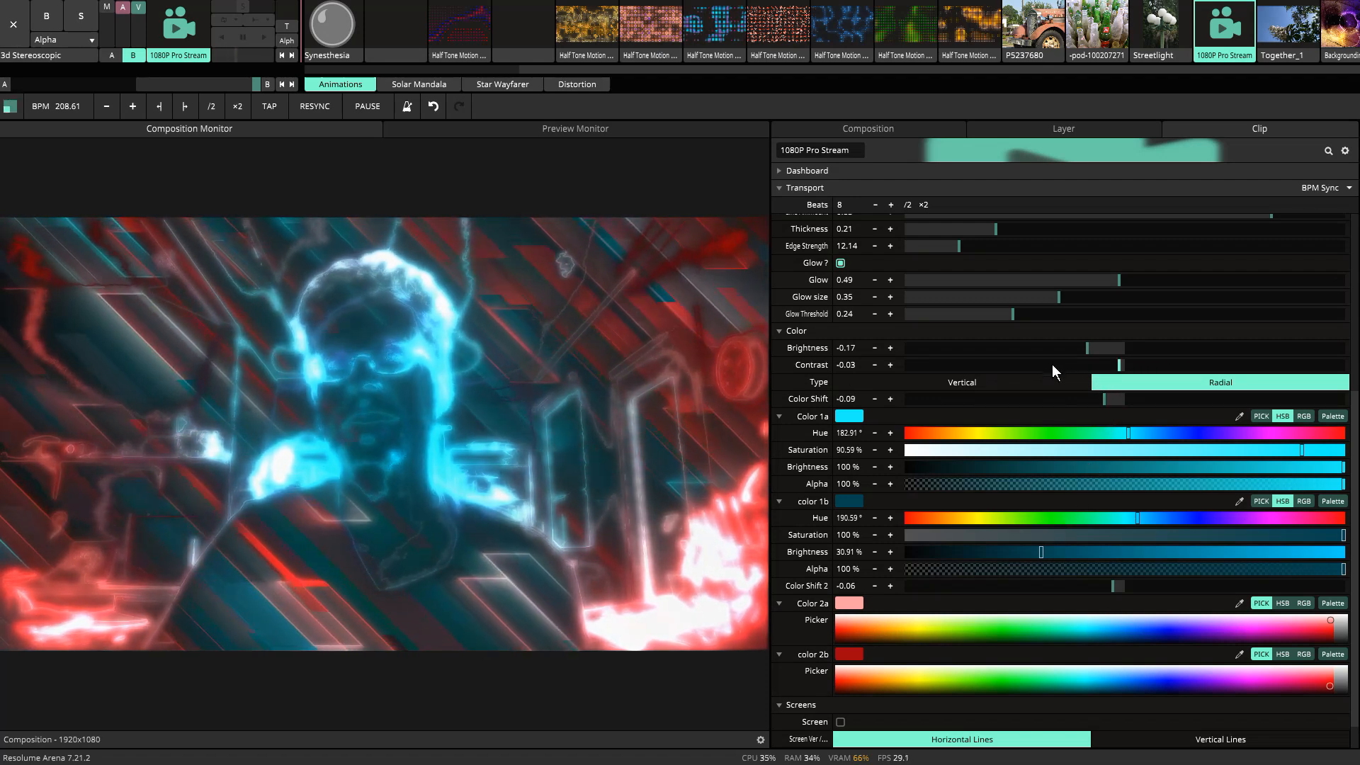
Step: Set the glow to 0.68, glow size to 0.39, glow threshold to 0.33 and edge strength to 13.43
{"action": "scroll", "coordinate": [1054, 369], "scroll_direction": "up", "scroll_amount": 3}
{"action": "left_click_drag", "start_coordinate": [1013, 461], "coordinate": [1201, 439]}
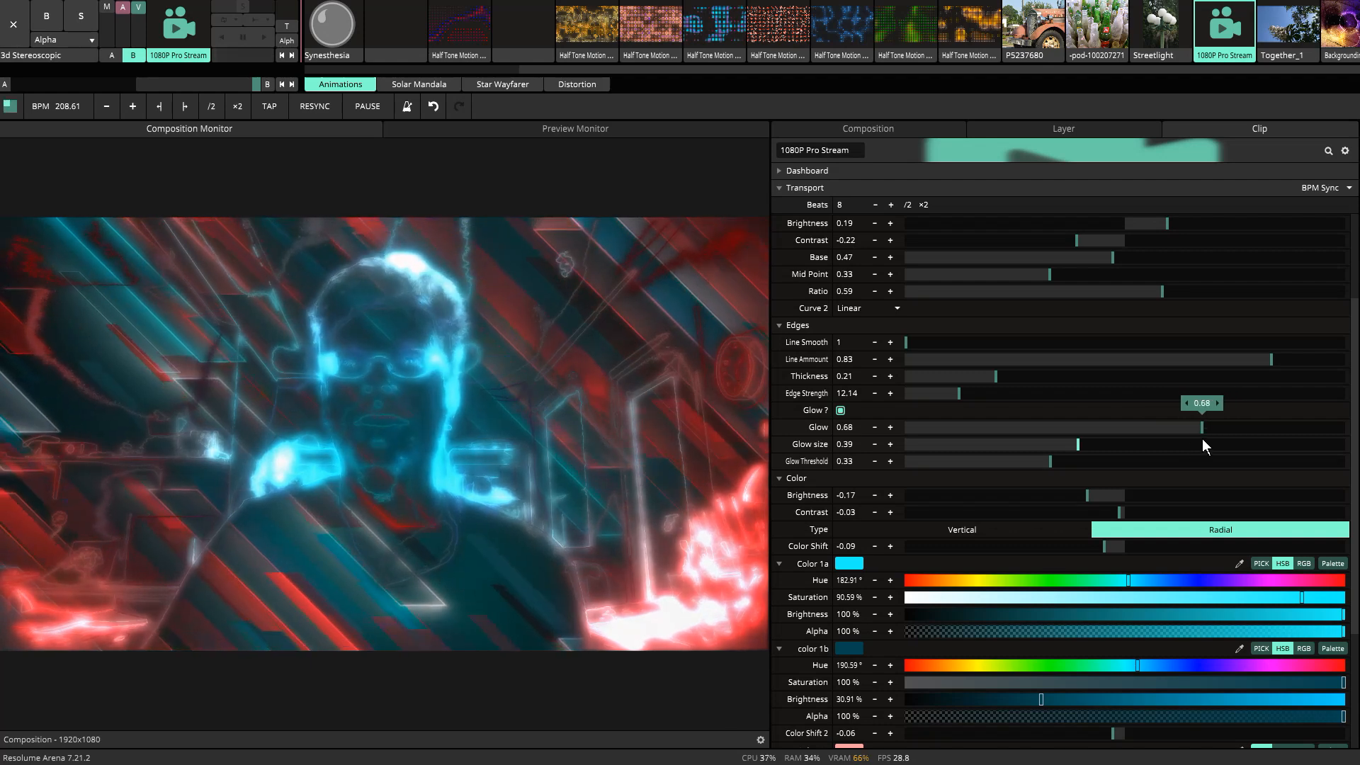
{"action": "mouse_move", "coordinate": [960, 392]}
{"action": "left_mouse_down"}
{"action": "mouse_move", "coordinate": [976, 394]}
{"action": "mouse_move", "coordinate": [965, 393]}
{"action": "left_mouse_up"}
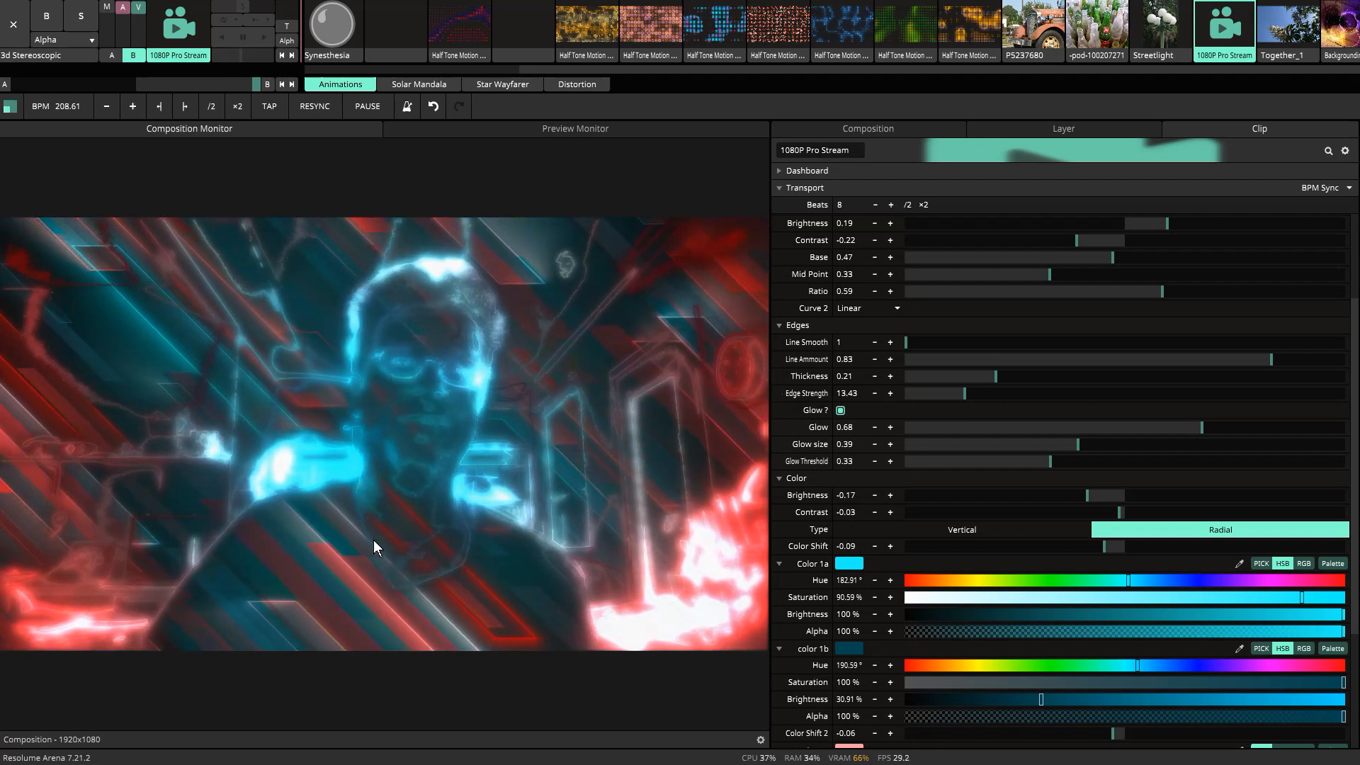
Step: Change Color 2a to a saturated orange, trying red first
{"action": "scroll", "coordinate": [1062, 658], "scroll_direction": "down", "scroll_amount": 5}
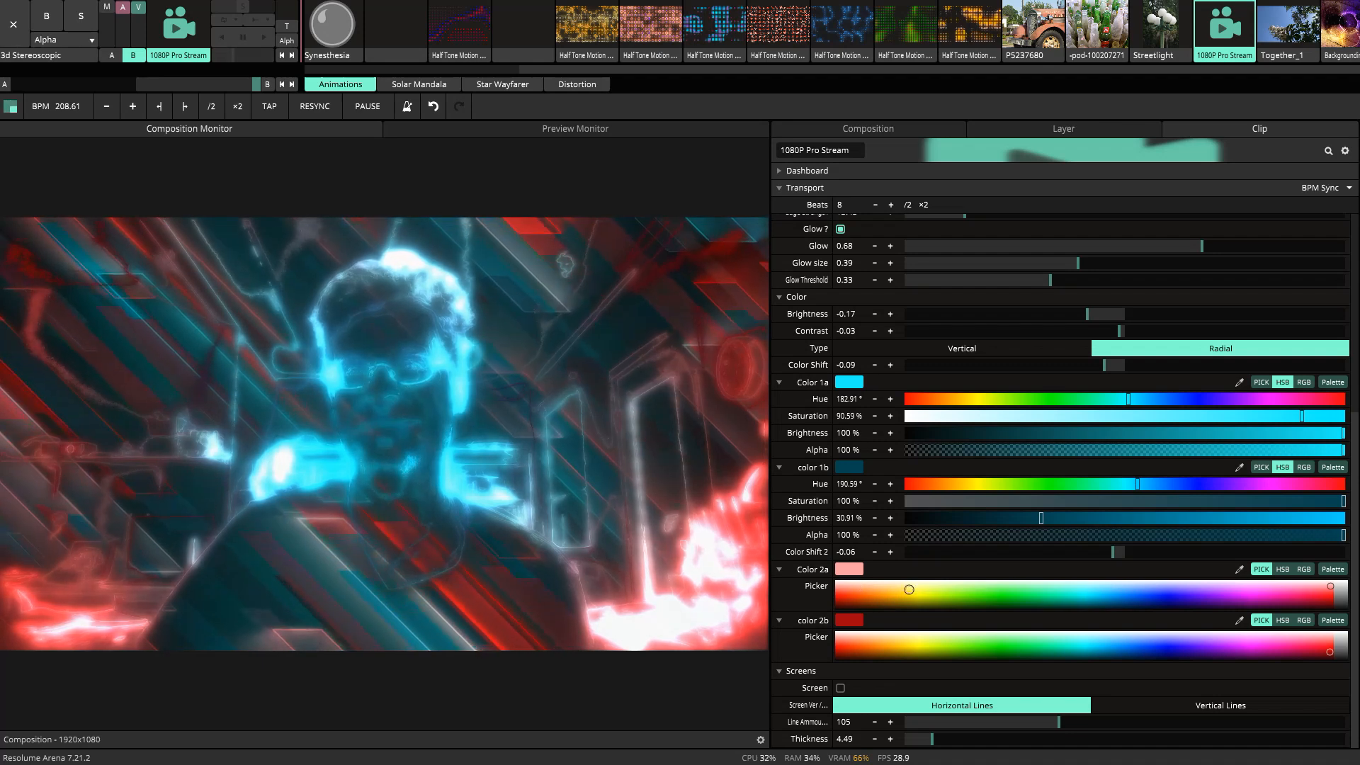
{"action": "left_click", "coordinate": [842, 600]}
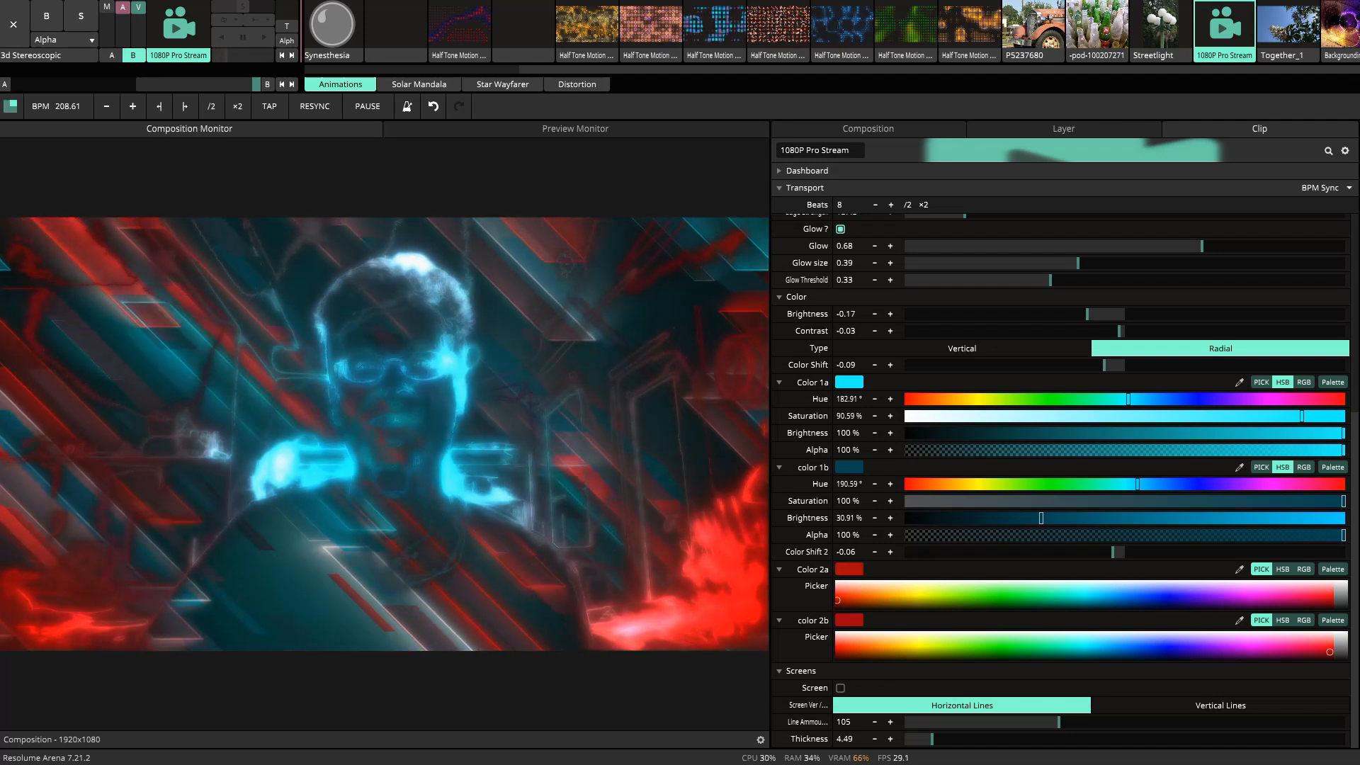
{"action": "left_click_drag", "start_coordinate": [841, 601], "coordinate": [858, 595]}
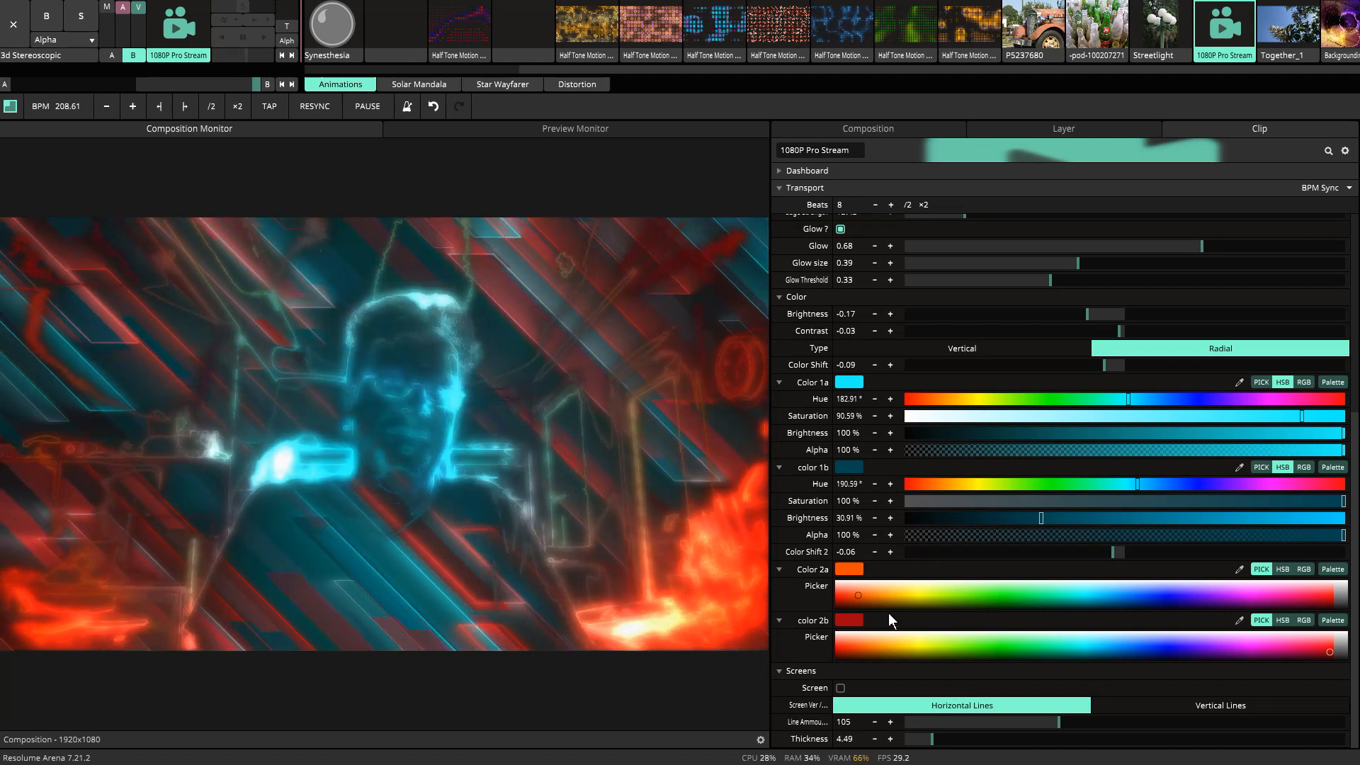
Step: Set the line amount of the Contour Glow edges to 0.71
{"action": "scroll", "coordinate": [1076, 482], "scroll_direction": "up", "scroll_amount": 5}
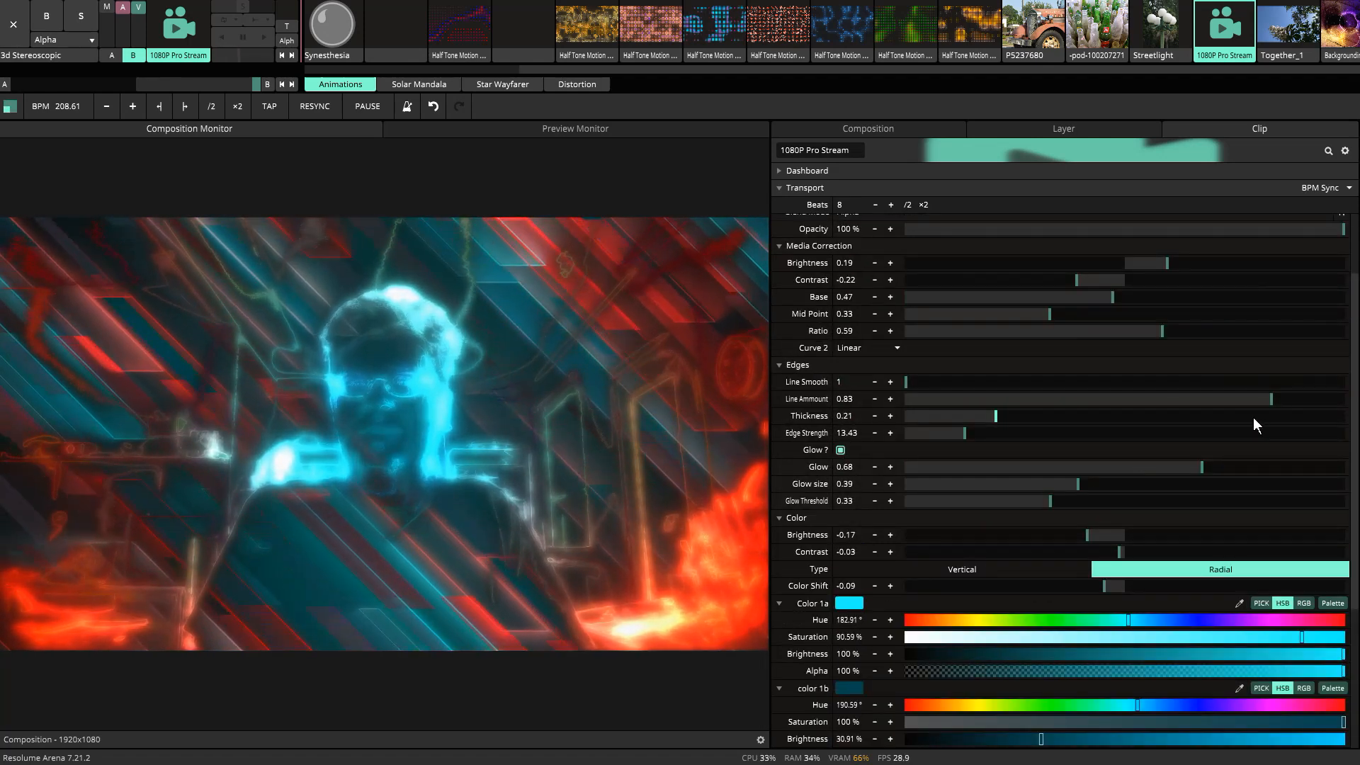
{"action": "left_click_drag", "start_coordinate": [1271, 398], "coordinate": [1214, 436]}
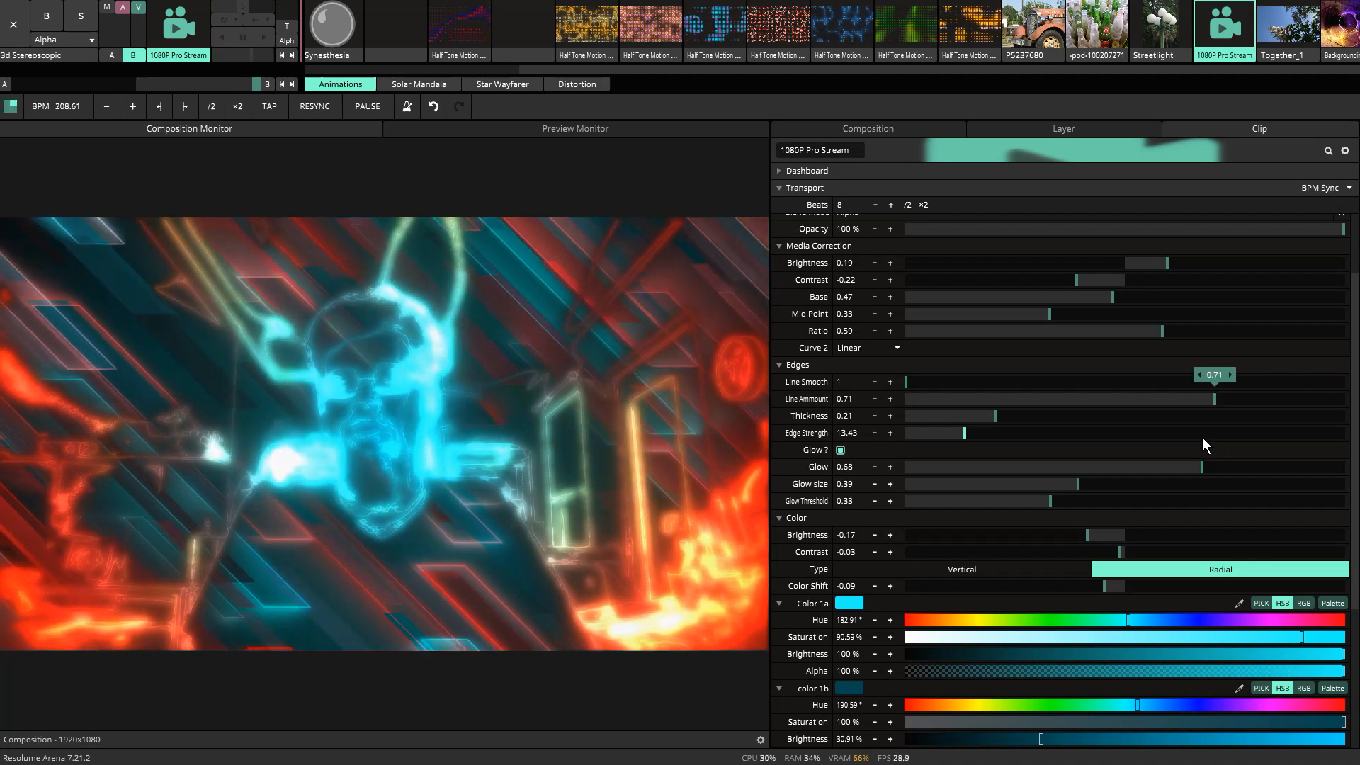